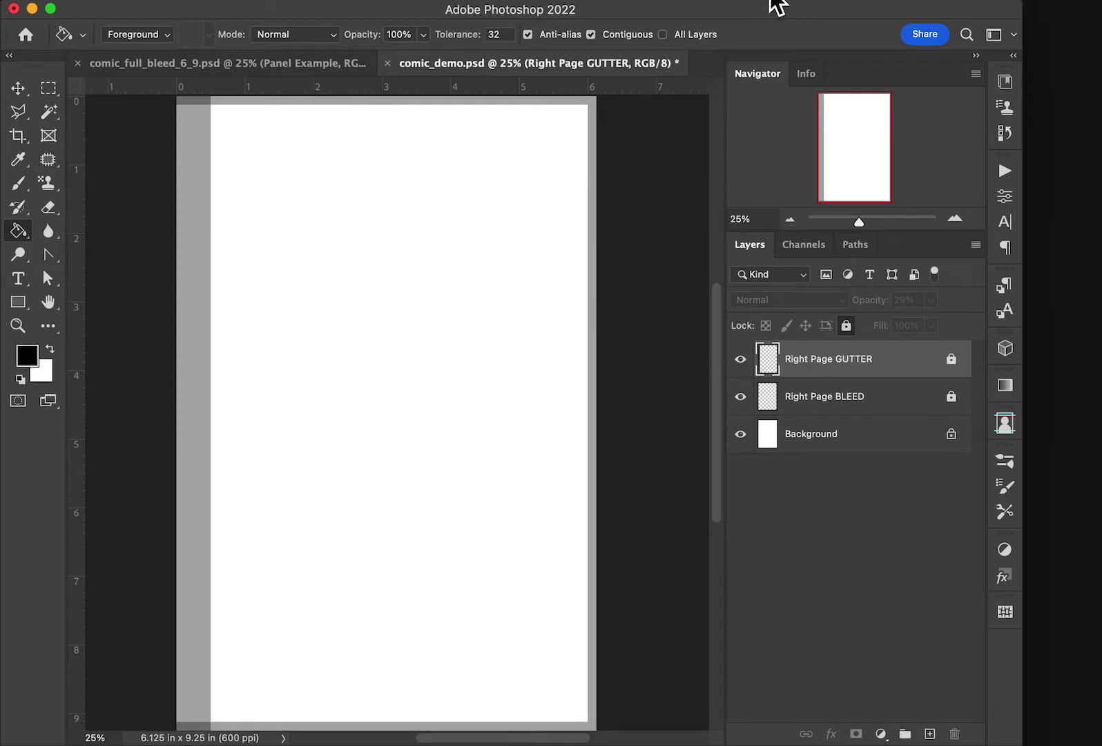
- Apply a column-and-row guide layout from the View > Guides menu
{"action": "left_click", "coordinate": [711, 3]}
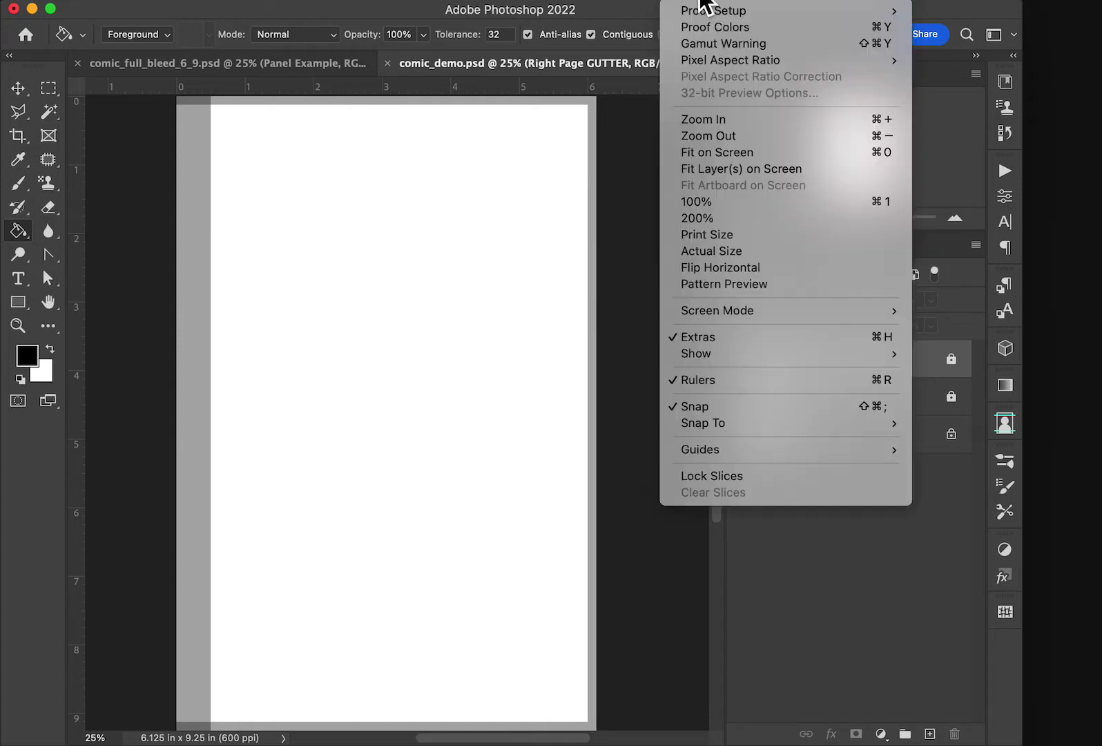
{"action": "mouse_move", "coordinate": [790, 449]}
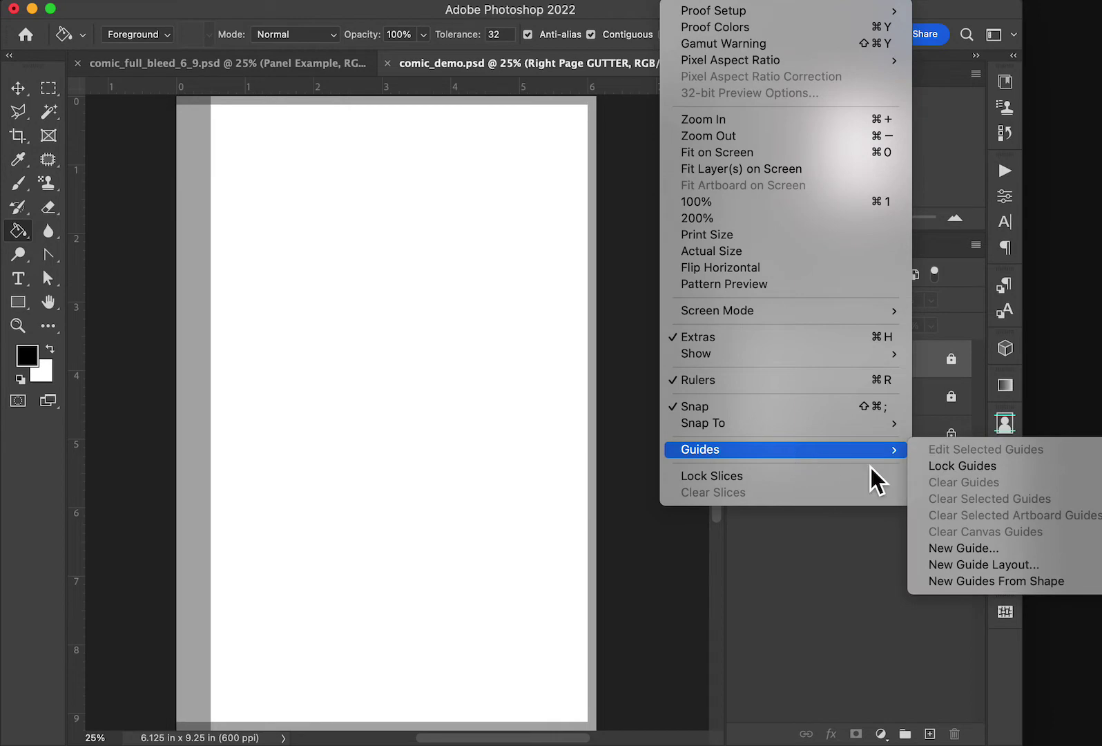
{"action": "left_click", "coordinate": [979, 545]}
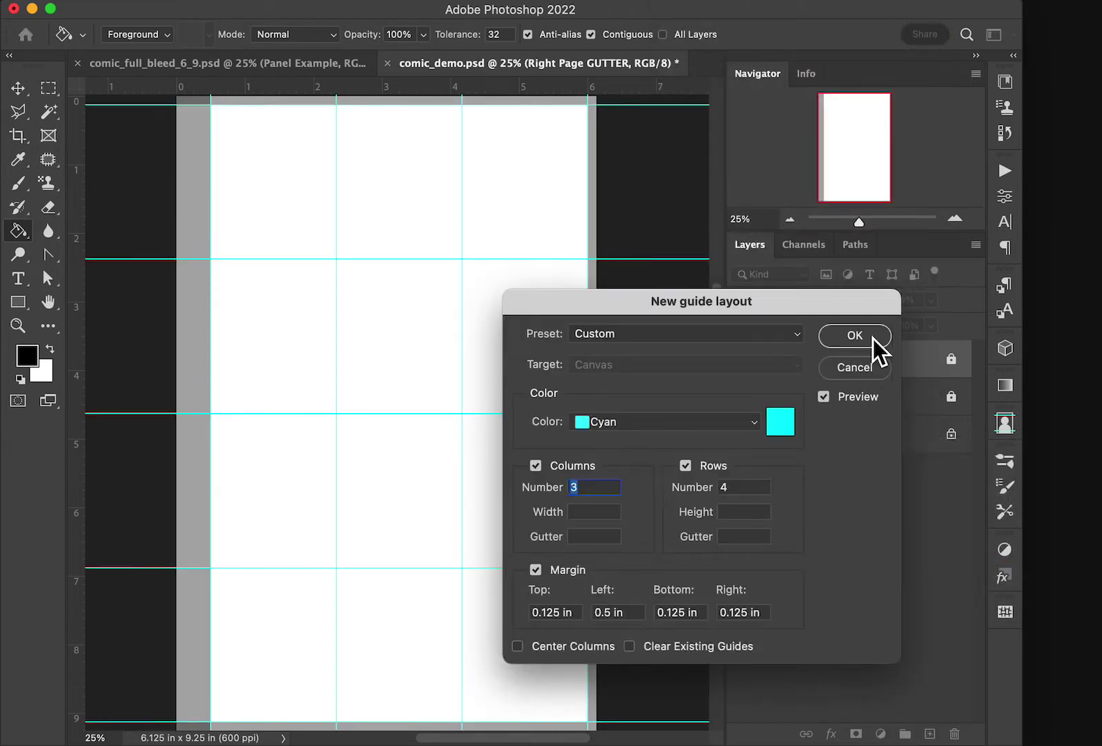
{"action": "left_click", "coordinate": [873, 338]}
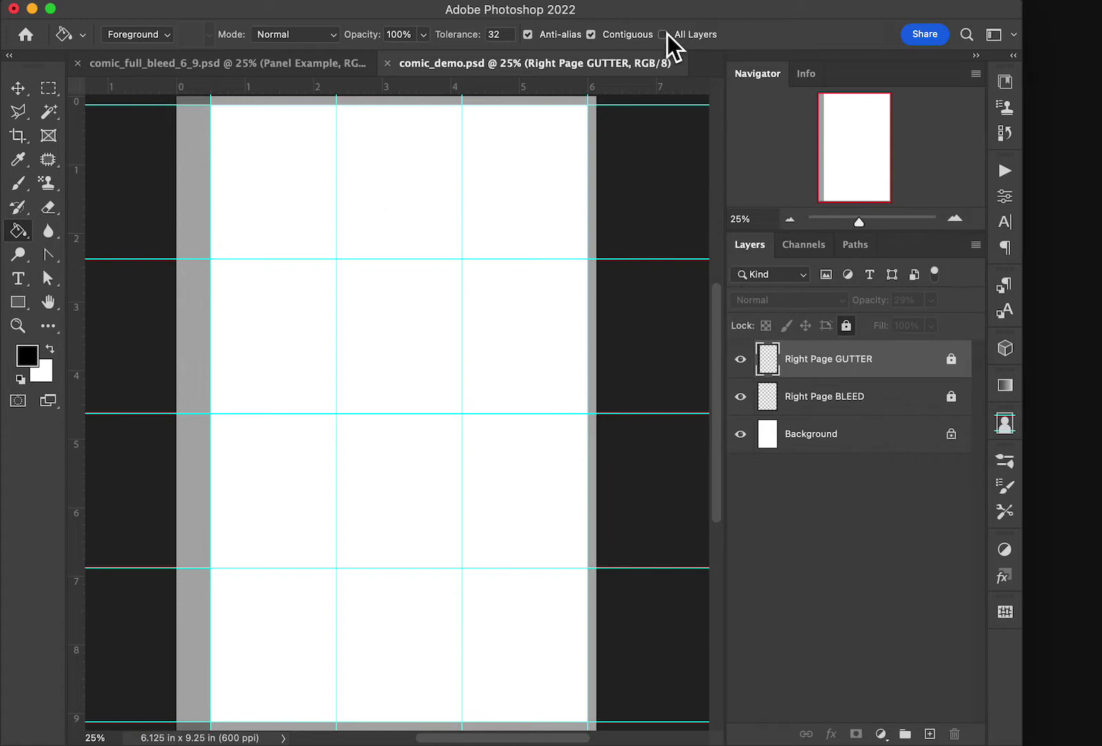
- Clear all guides from the canvas
{"action": "left_click", "coordinate": [713, 2]}
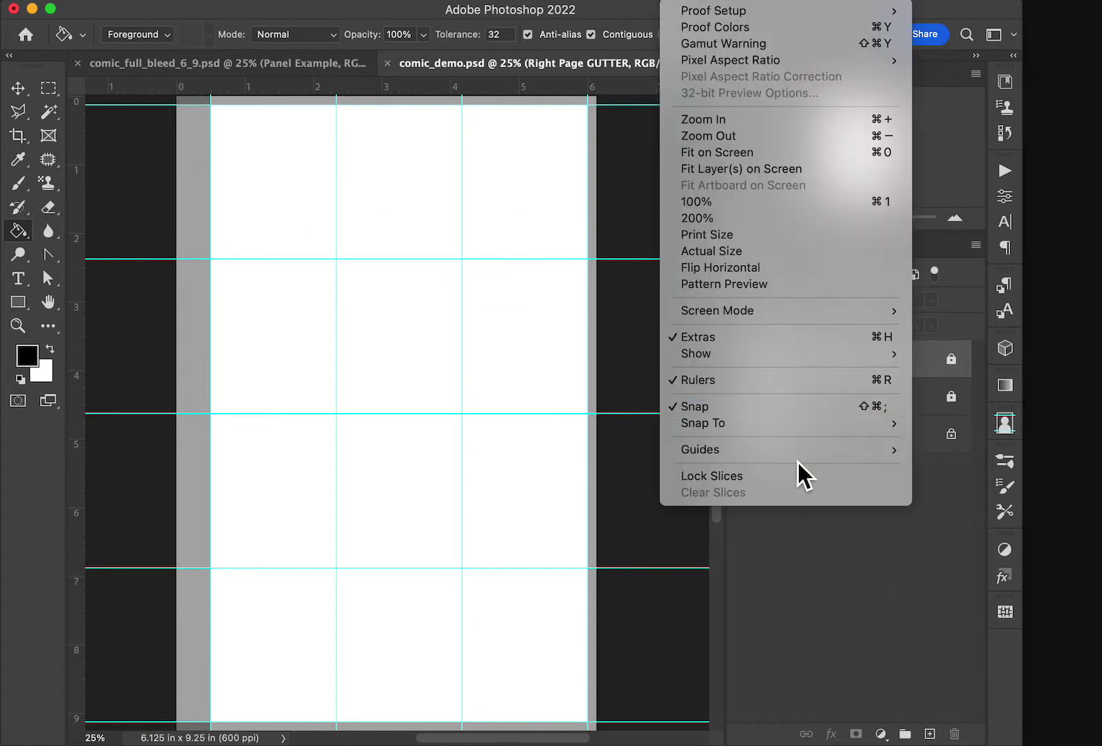
{"action": "mouse_move", "coordinate": [799, 457]}
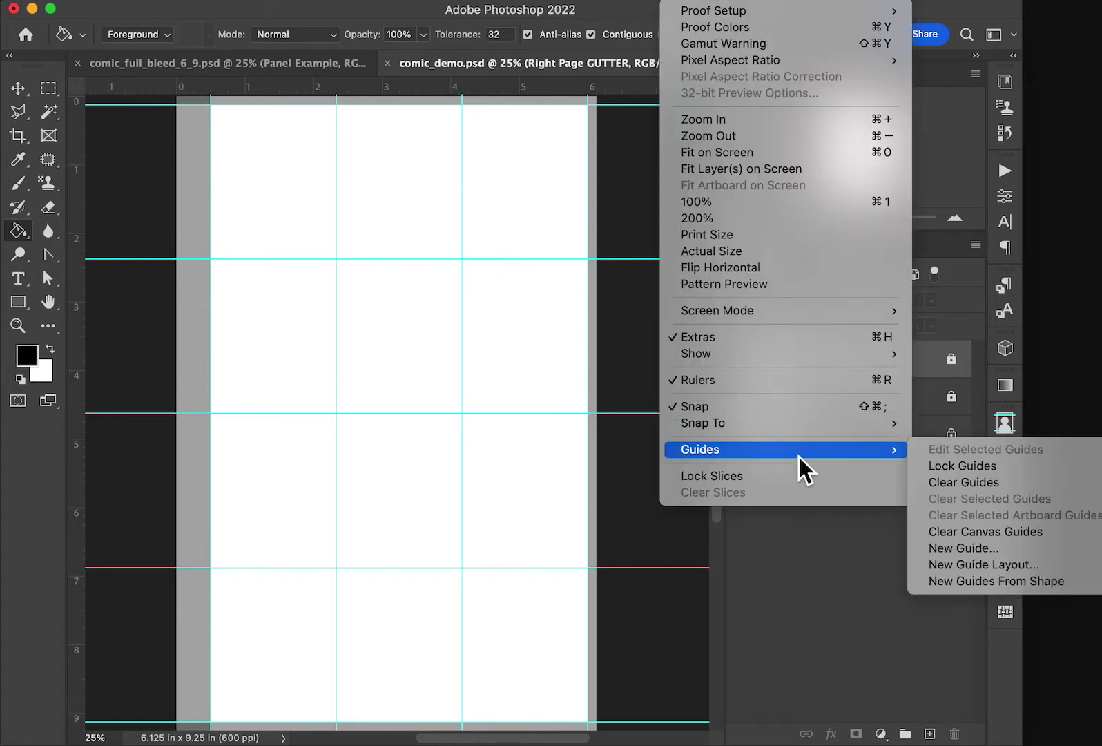
{"action": "left_click", "coordinate": [988, 484]}
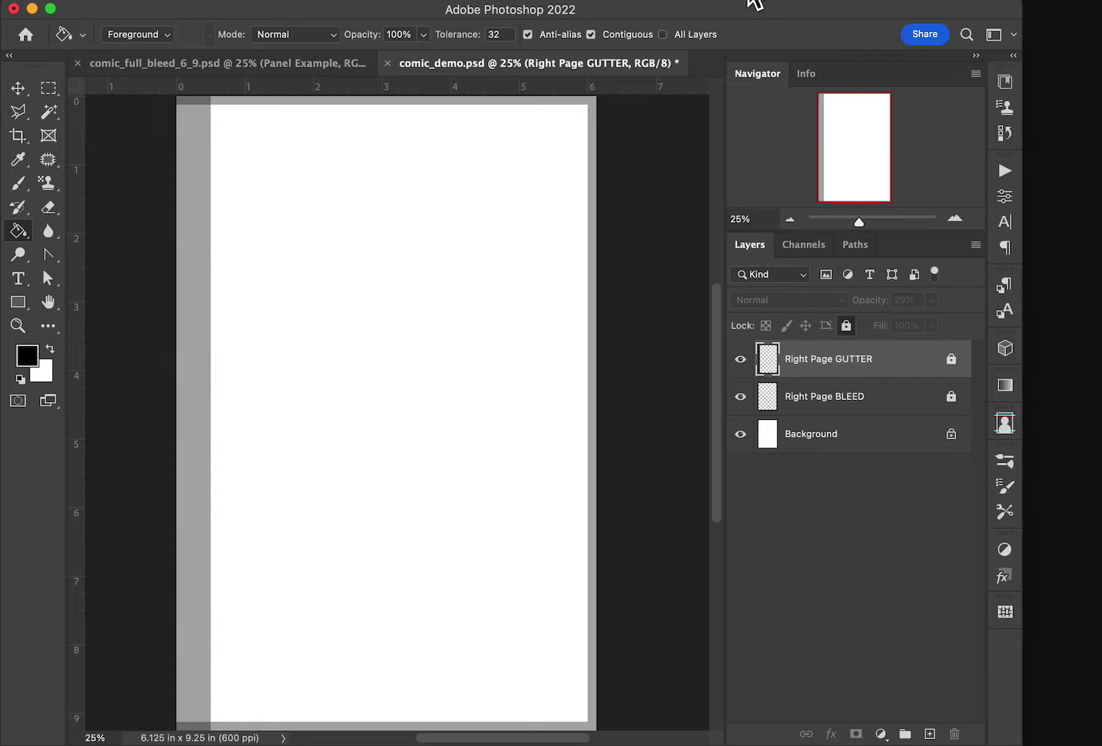
- Create a new 3-column, 4-row guide layout with a 0.5 in right margin
{"action": "left_click", "coordinate": [725, 4]}
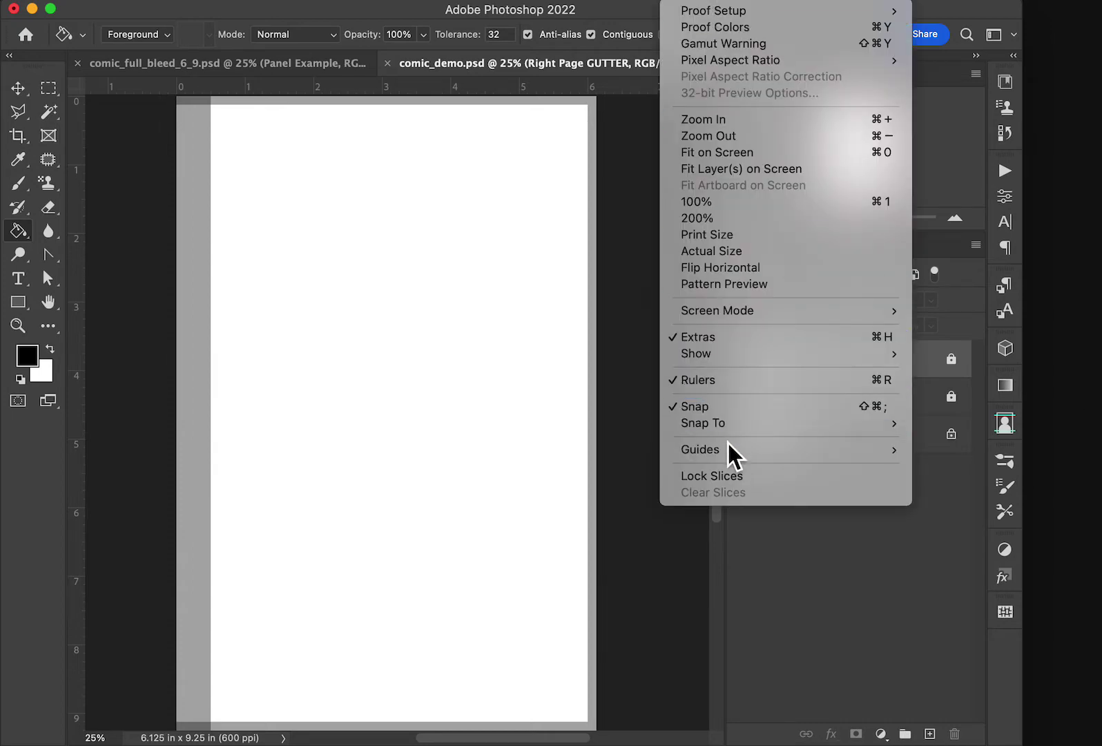
{"action": "mouse_move", "coordinate": [727, 455]}
{"action": "left_click", "coordinate": [1023, 567]}
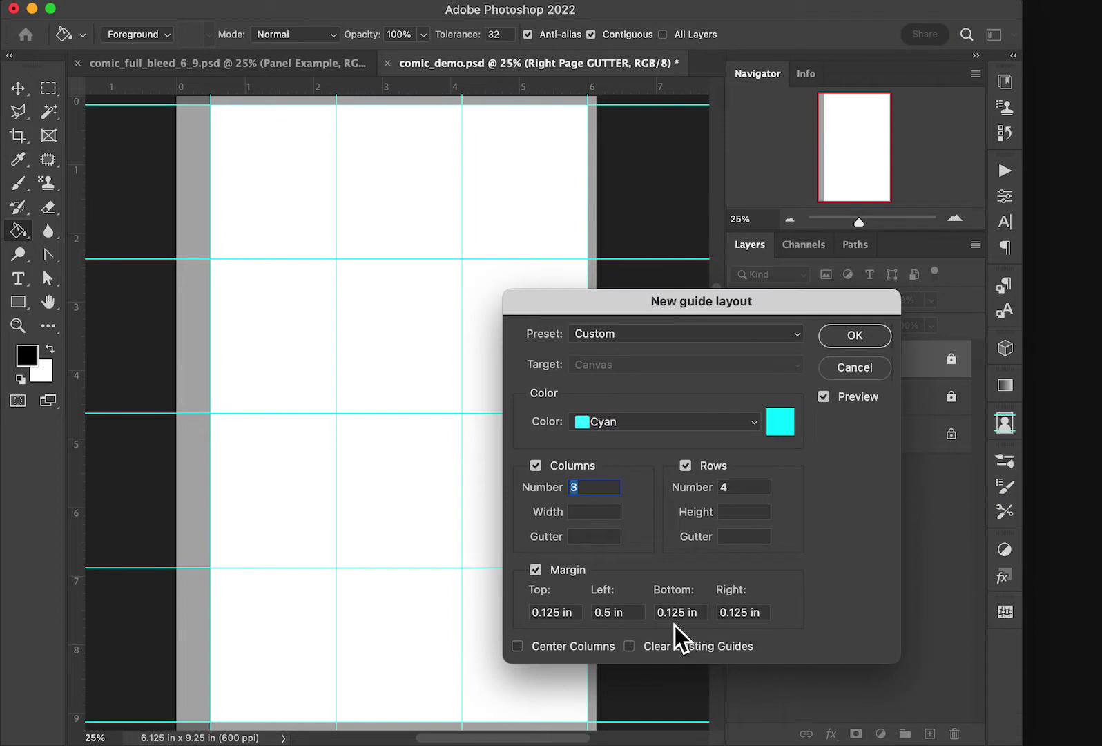
{"action": "left_click", "coordinate": [739, 613]}
{"action": "type", "text": ".5"}
{"action": "left_click", "coordinate": [681, 613]}
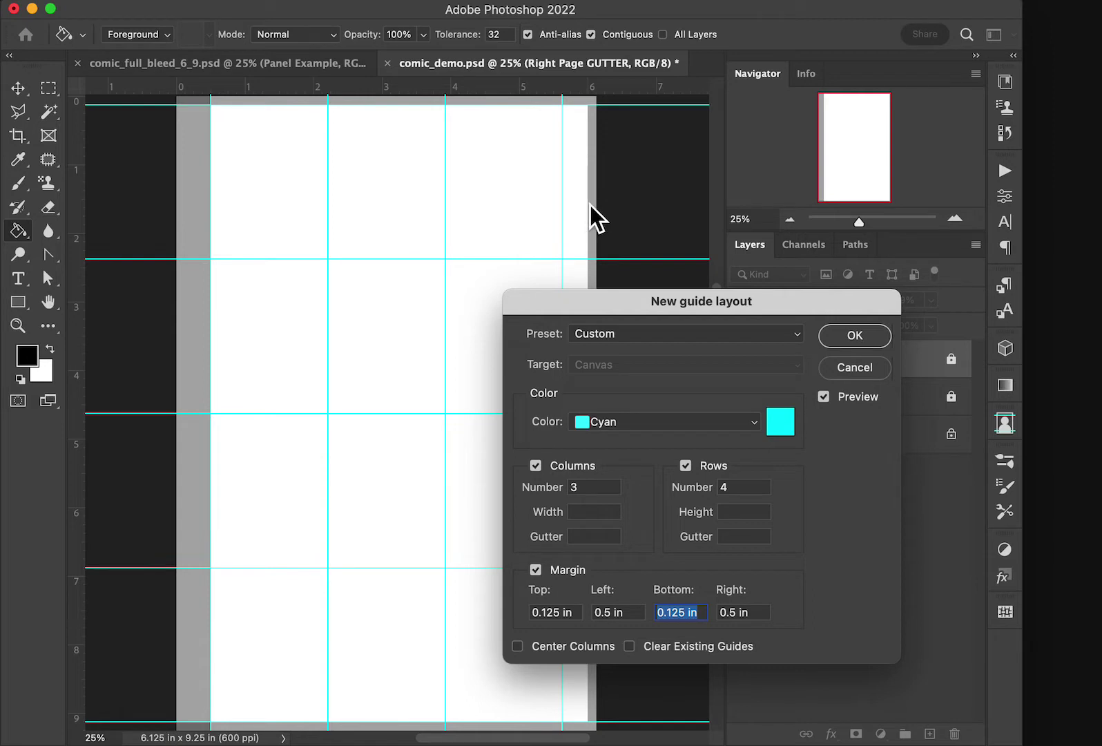
{"action": "left_click", "coordinate": [855, 337]}
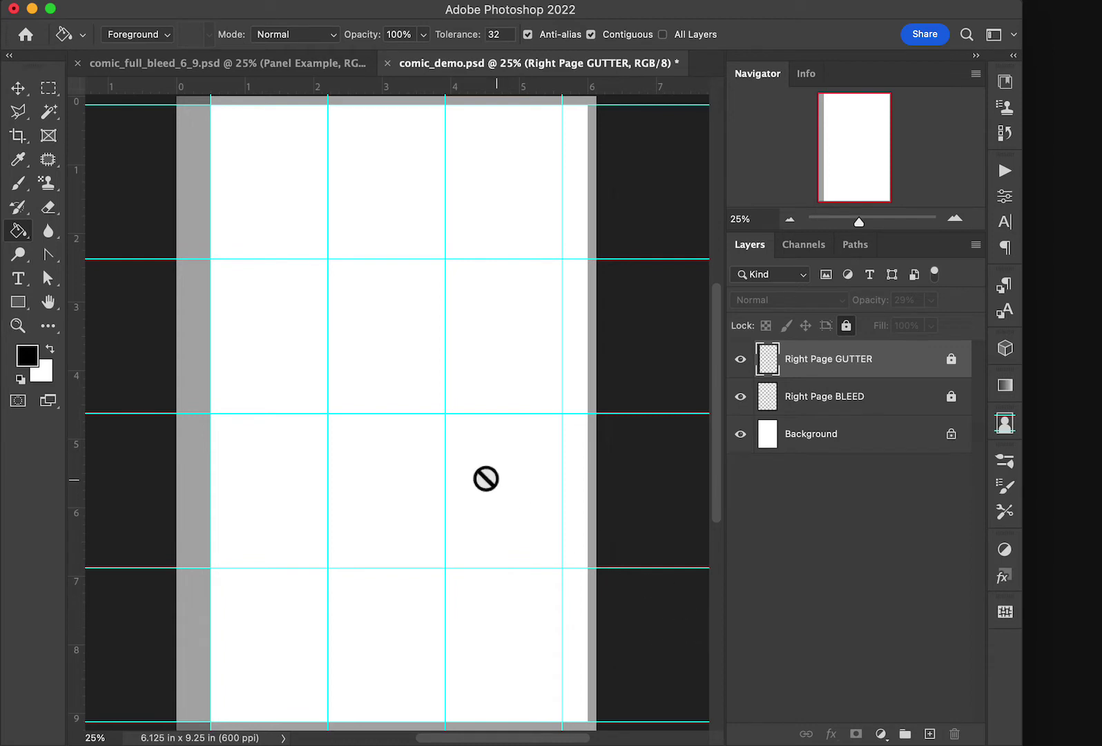
- Select the top-left 2×2 cell block and set the foreground colour to mint green 8bd1be
{"action": "left_click", "coordinate": [51, 96]}
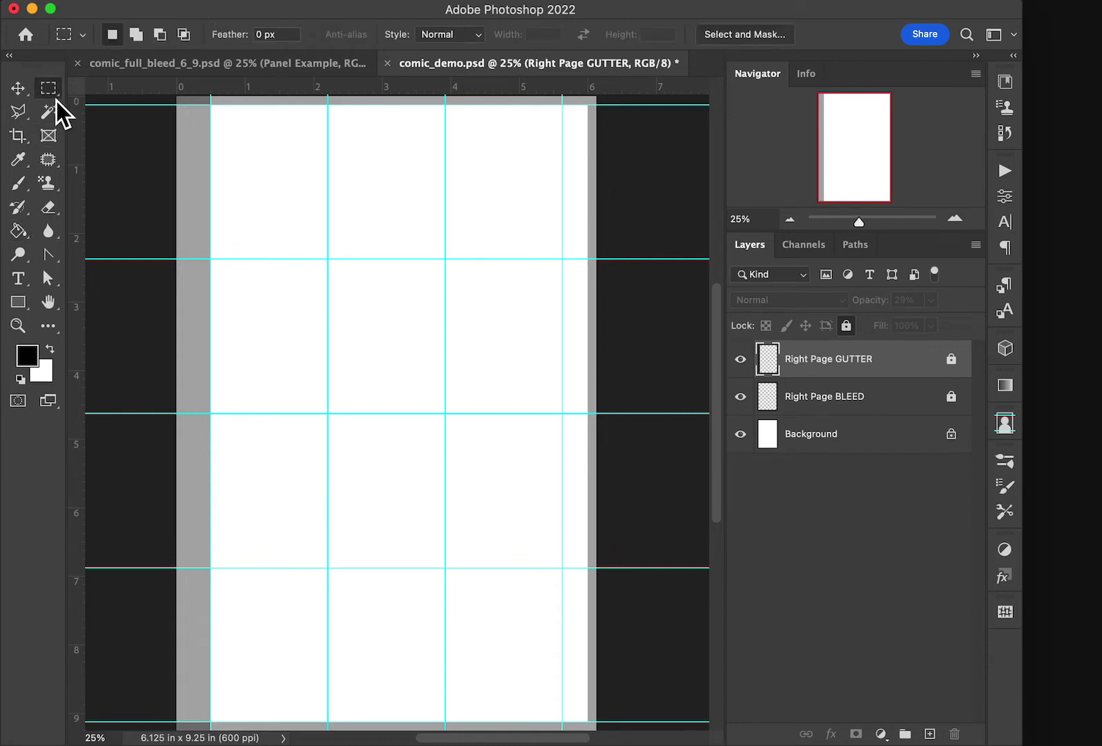
{"action": "left_click_drag", "start_coordinate": [219, 114], "coordinate": [445, 413]}
{"action": "left_click", "coordinate": [18, 234]}
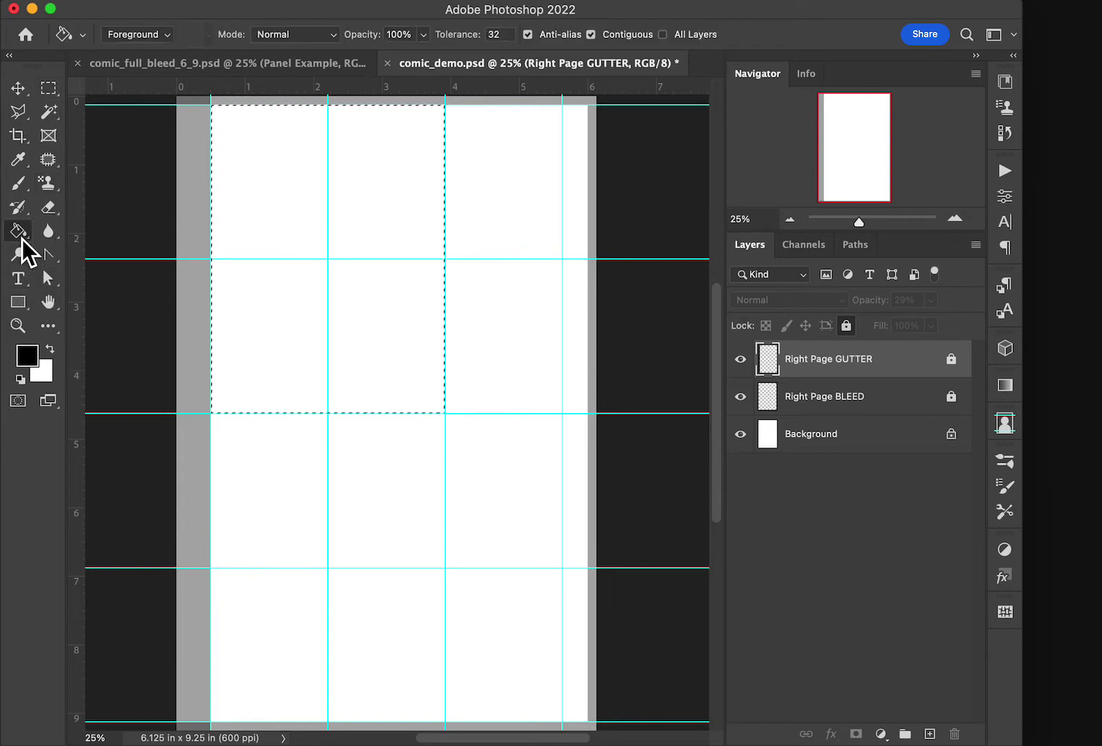
{"action": "left_click", "coordinate": [31, 358]}
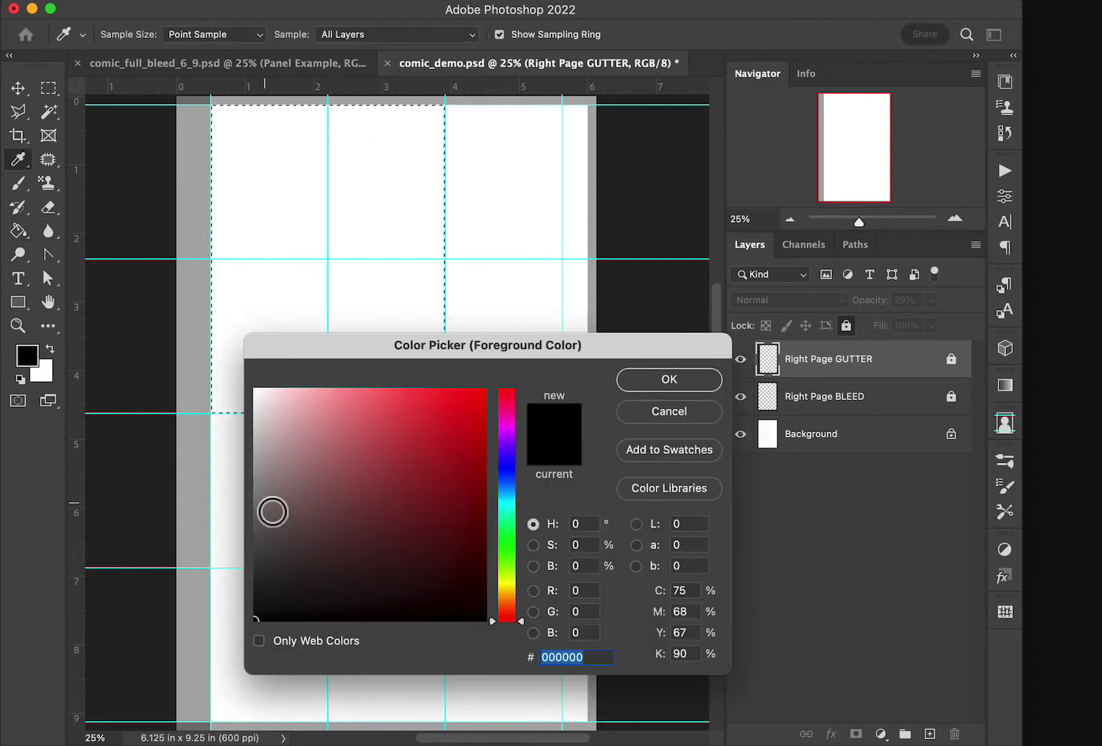
{"action": "left_click", "coordinate": [261, 467]}
{"action": "left_click", "coordinate": [507, 517]}
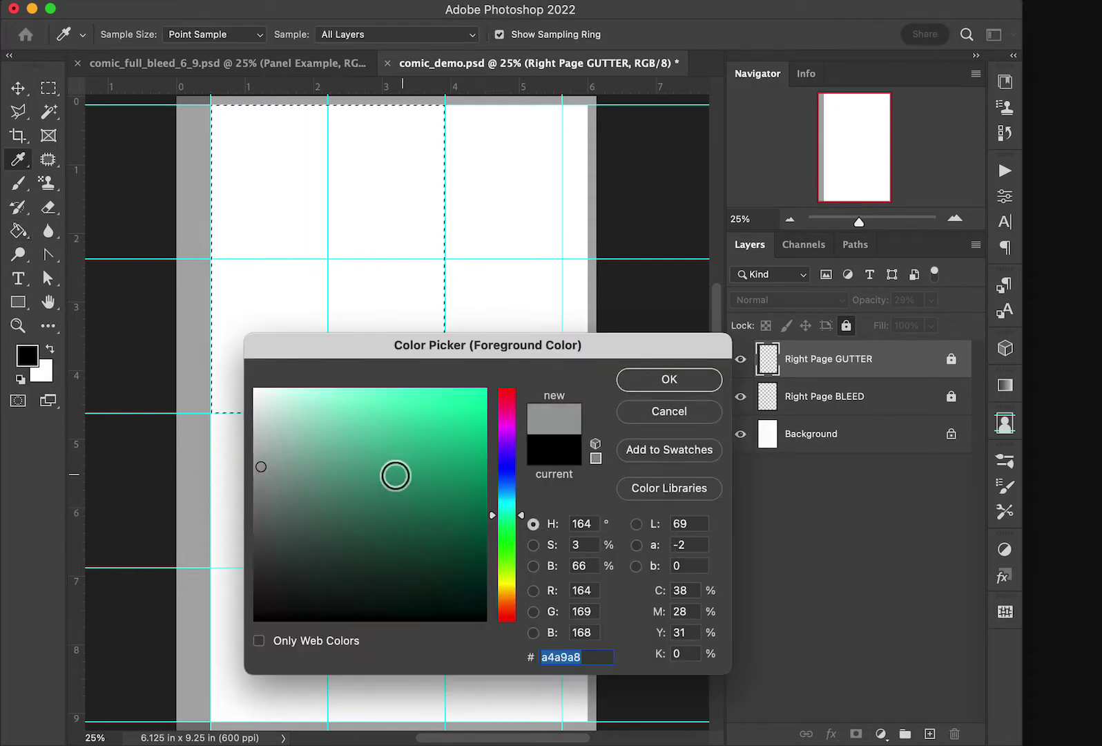
{"action": "left_click", "coordinate": [332, 430]}
{"action": "left_click", "coordinate": [669, 380]}
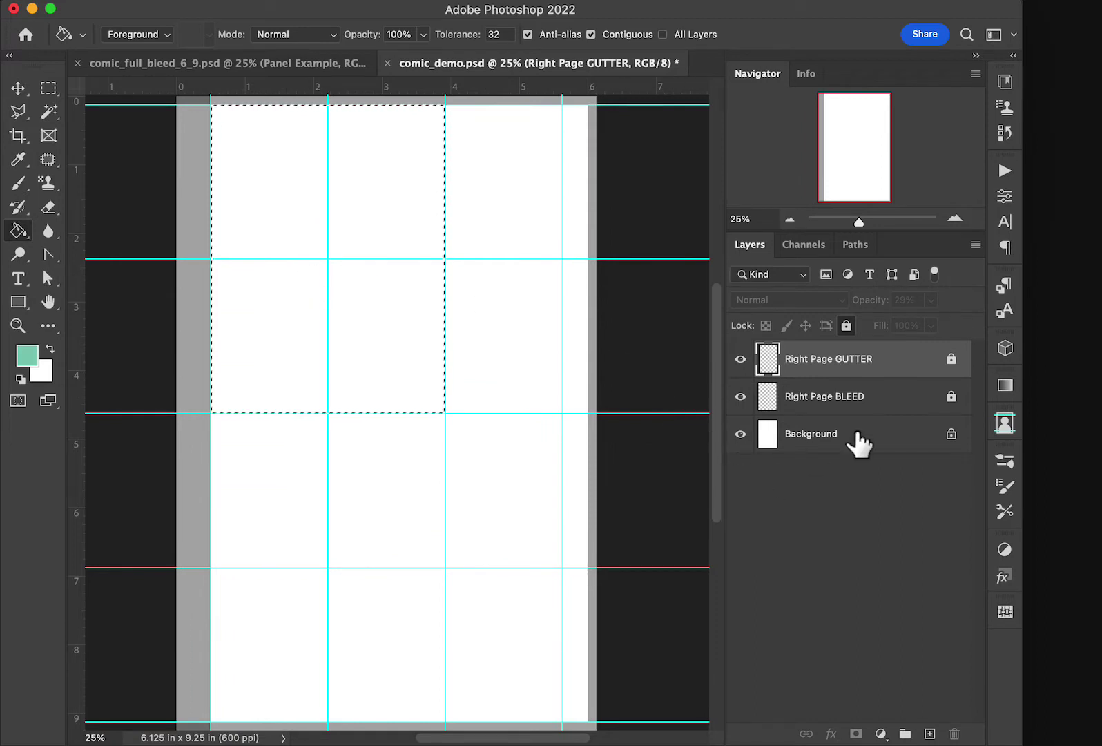
- Fill the selection with mint green on a new Layer 1, then deselect
{"action": "left_click", "coordinate": [930, 734]}
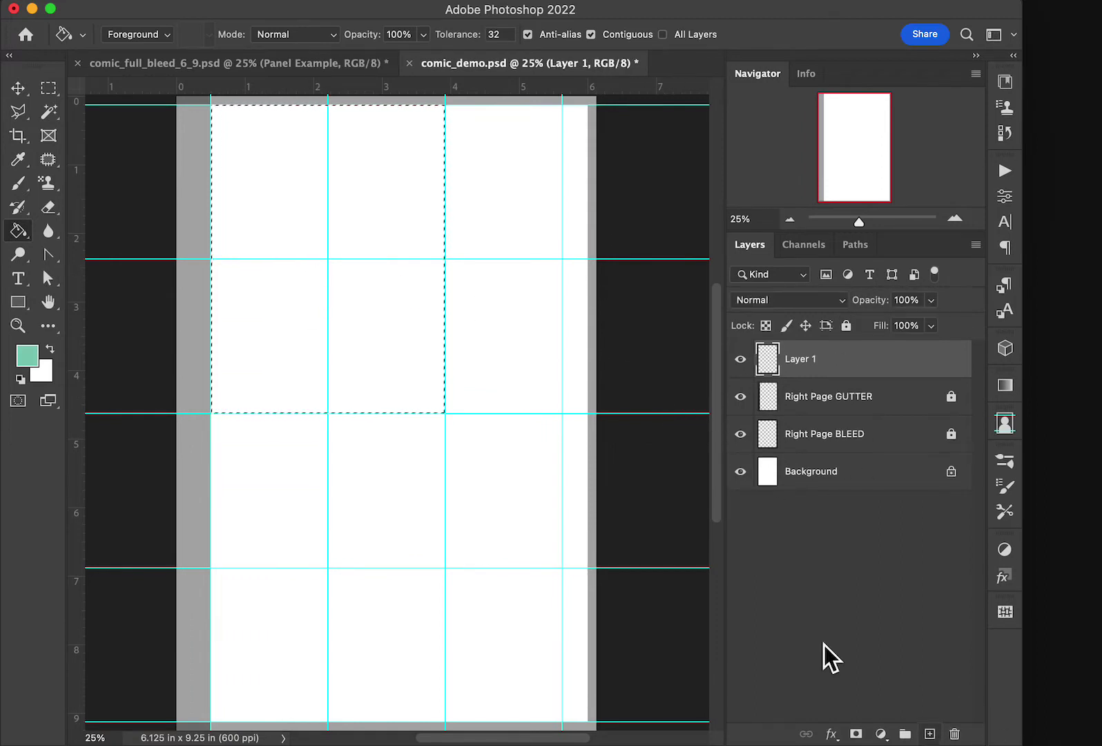
{"action": "left_click", "coordinate": [299, 178]}
{"action": "key", "text": "super+d"}
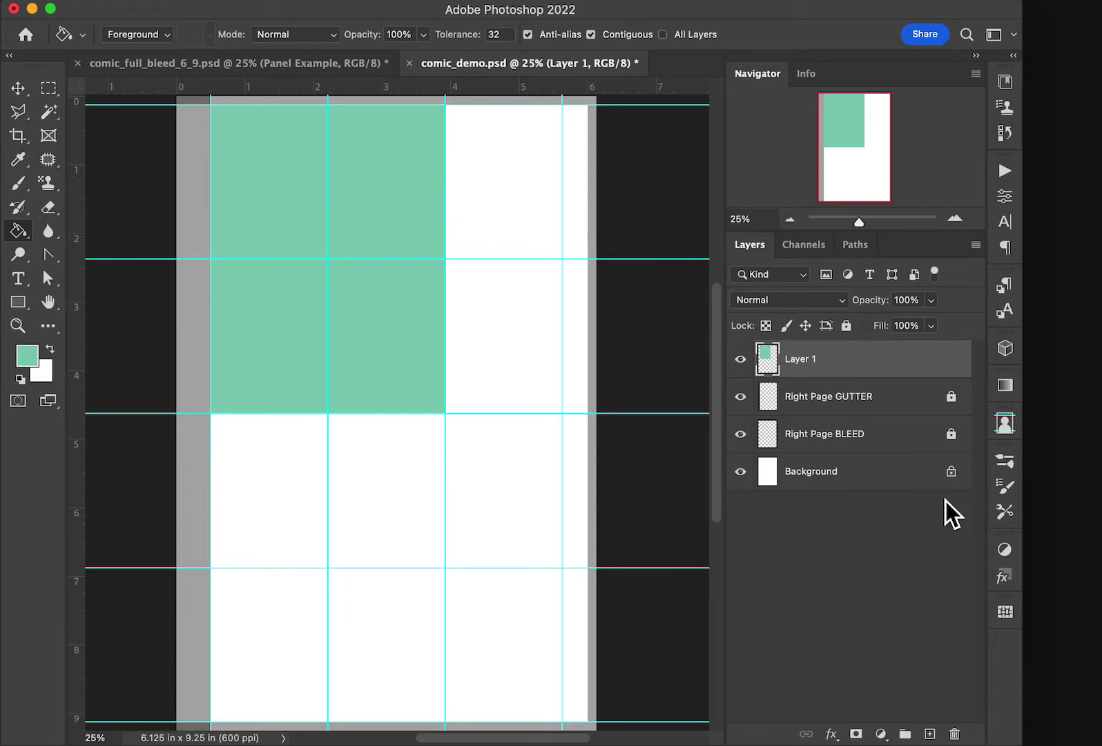
- Add an empty Layer 2, hide Layer 1, and clear the canvas guides
{"action": "left_click", "coordinate": [930, 735]}
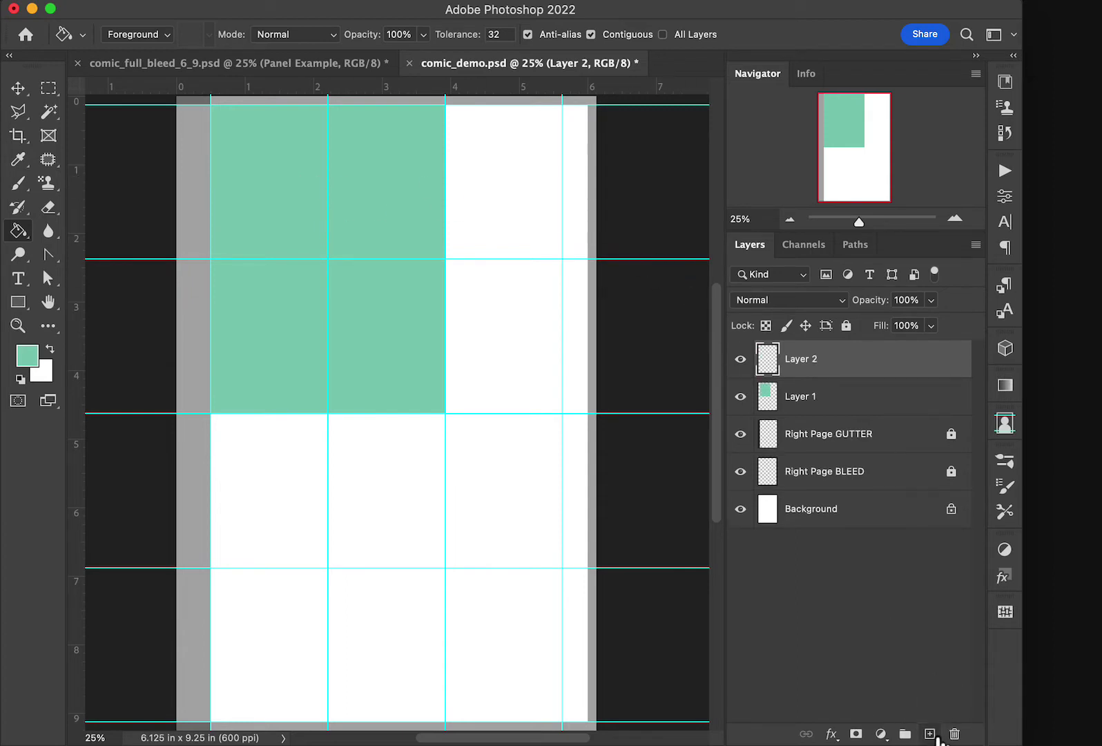
{"action": "left_click", "coordinate": [741, 397]}
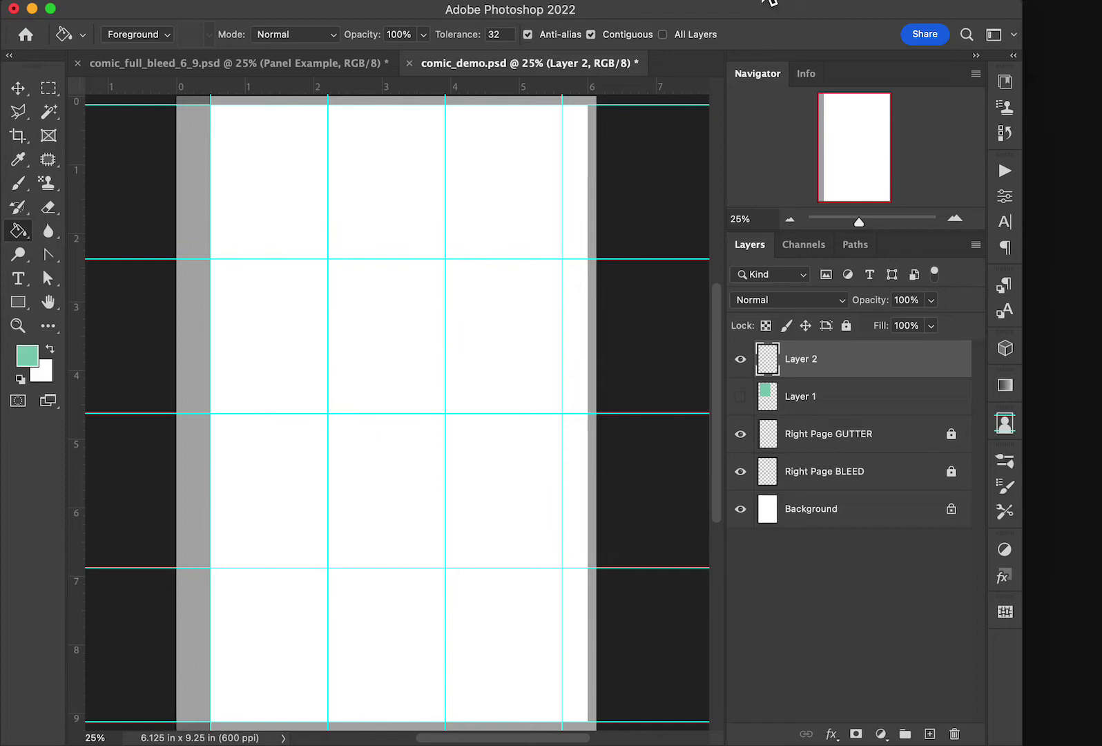
{"action": "left_click", "coordinate": [706, 7]}
{"action": "mouse_move", "coordinate": [742, 7]}
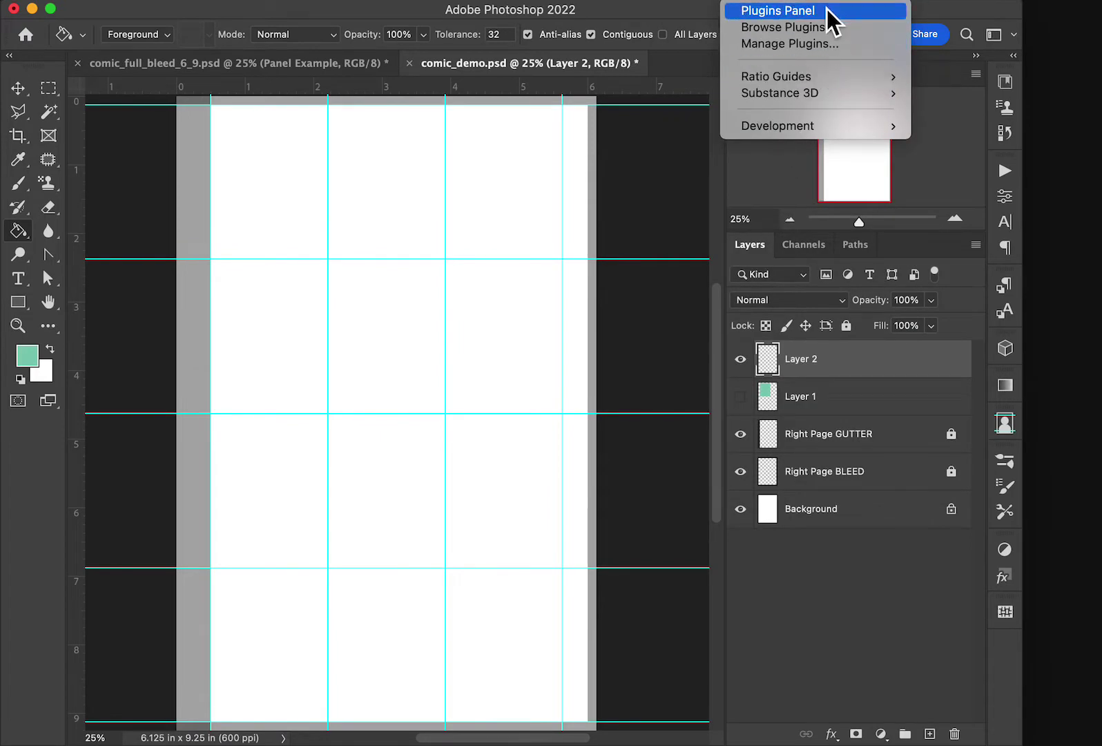
{"action": "mouse_move", "coordinate": [706, 7]}
{"action": "mouse_move", "coordinate": [768, 454]}
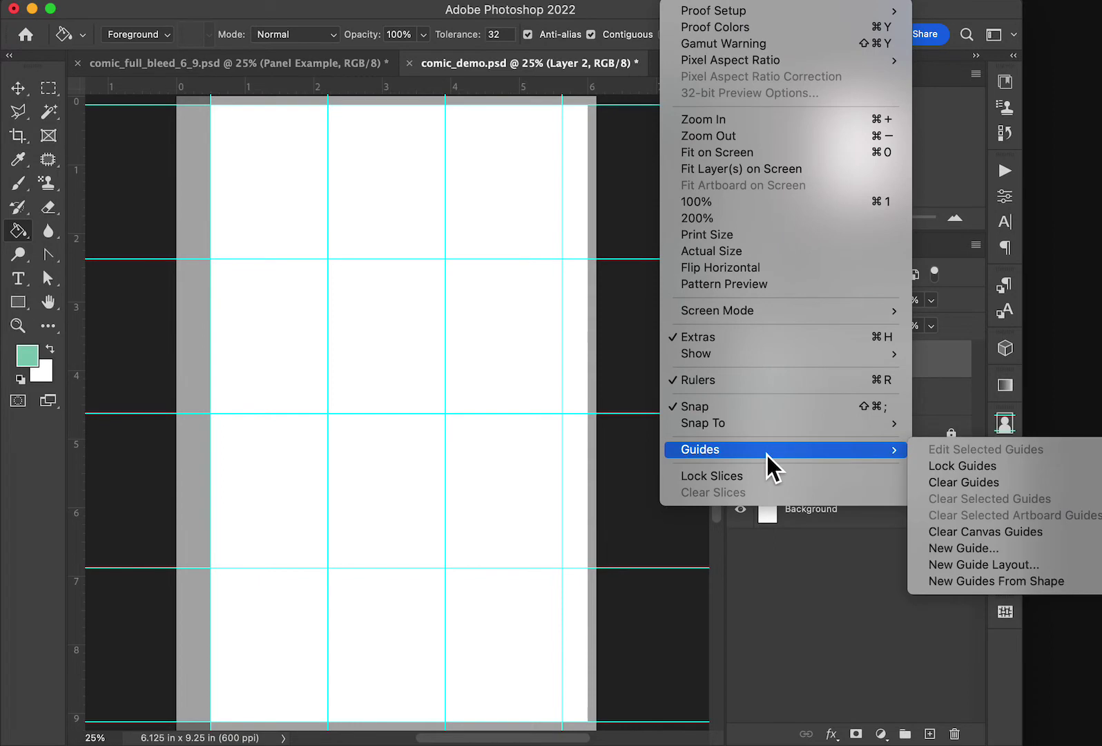
{"action": "left_click", "coordinate": [988, 484]}
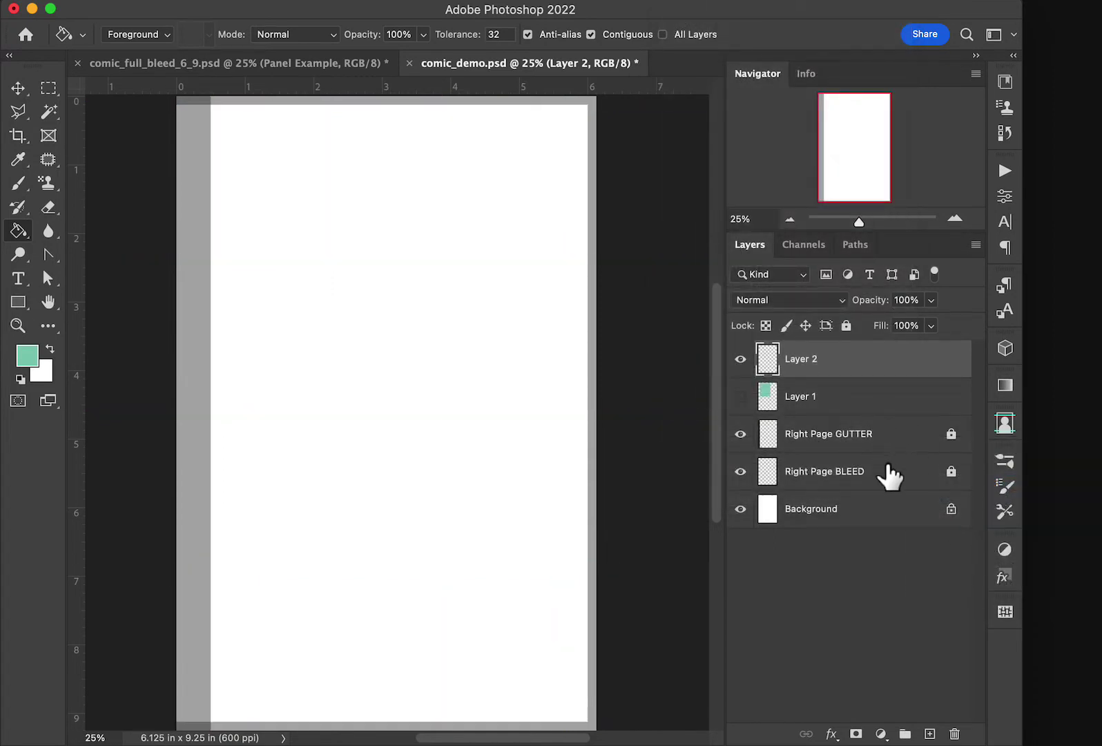
- Reapply the 3-column, 4-row guide layout
{"action": "left_click", "coordinate": [716, 6]}
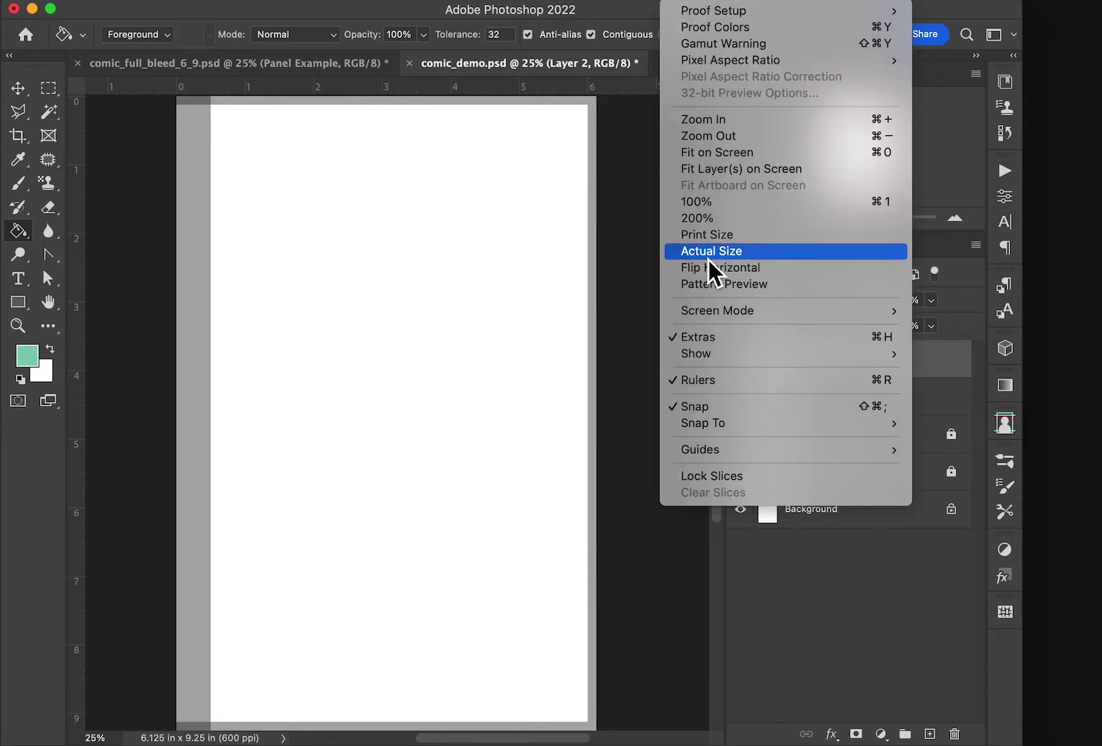
{"action": "mouse_move", "coordinate": [717, 453]}
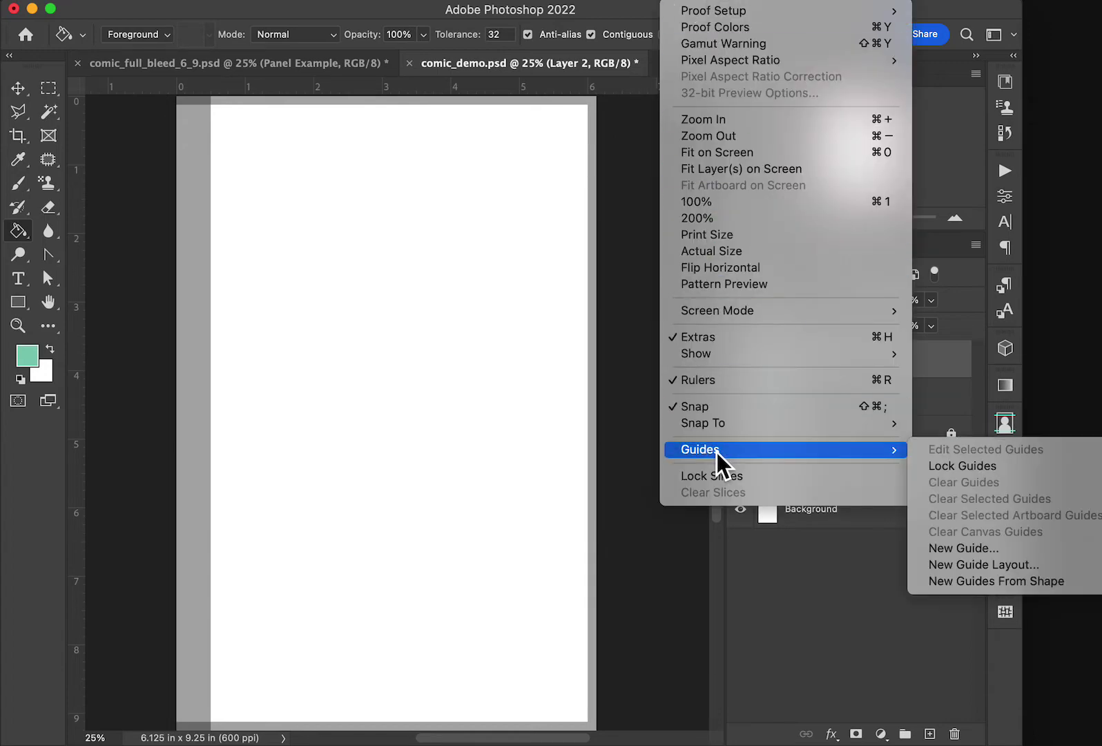
{"action": "left_click", "coordinate": [997, 564]}
{"action": "key", "text": "Return"}
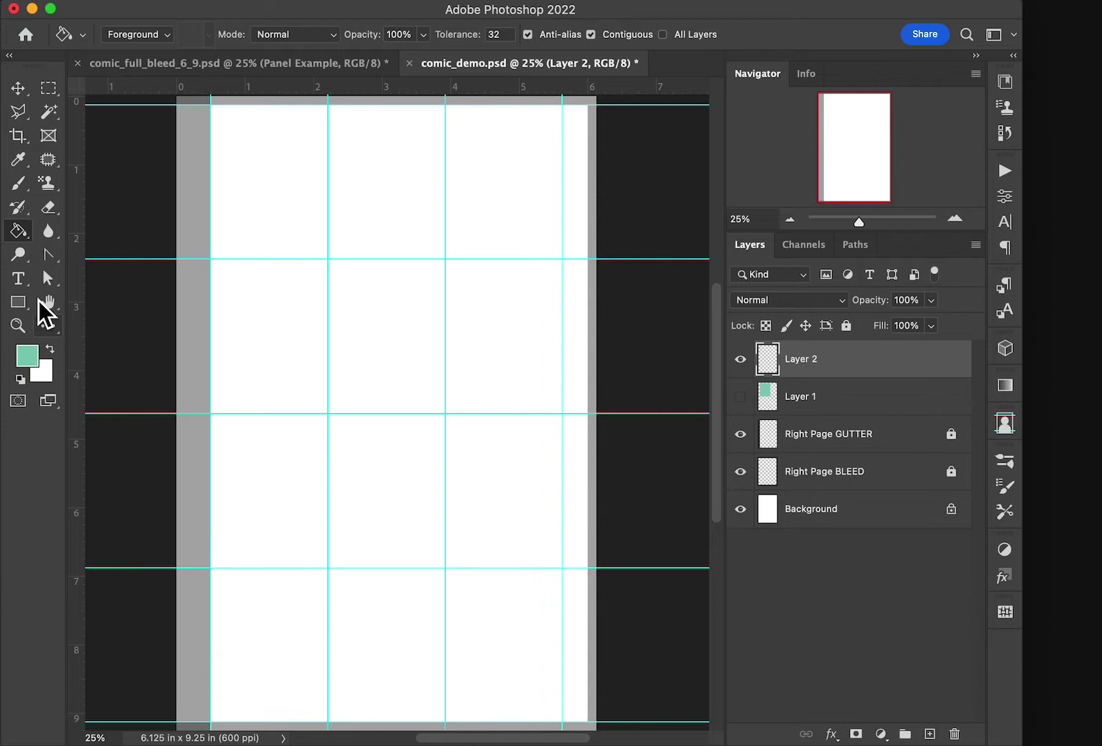
- Select a half-inch strip down the page's right edge and fill it black
{"action": "left_click", "coordinate": [50, 89]}
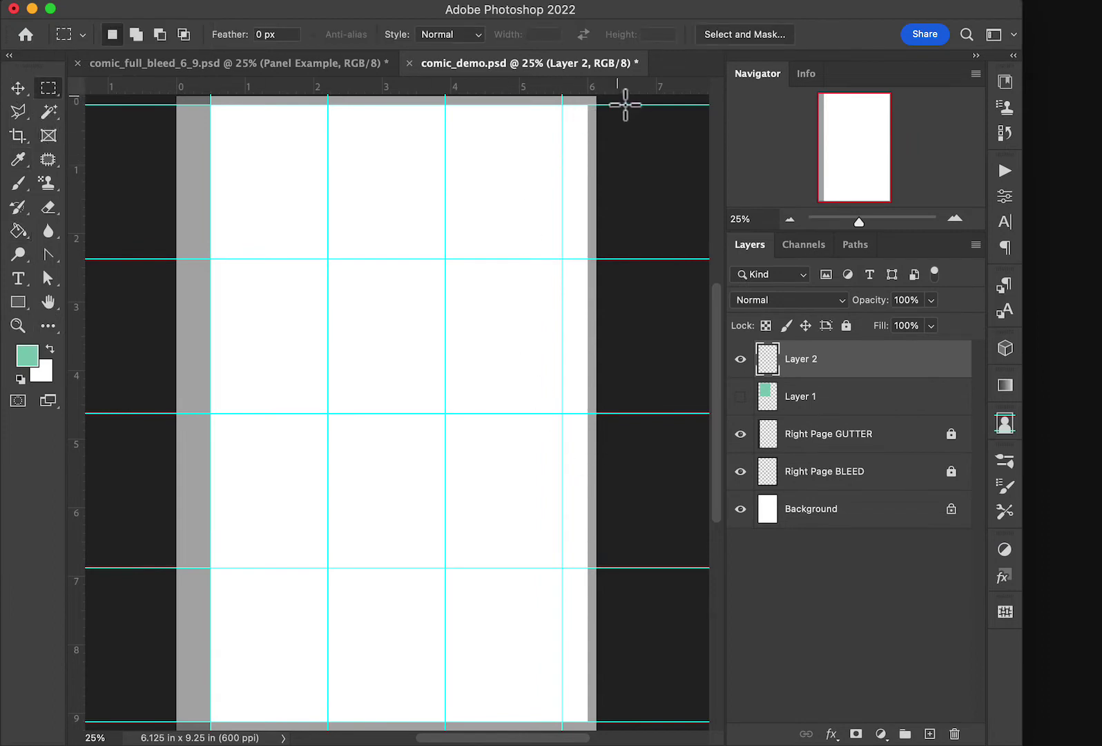
{"action": "left_click_drag", "start_coordinate": [595, 105], "coordinate": [610, 271]}
{"action": "scroll", "coordinate": [662, 301], "scroll_direction": "up", "scroll_amount": 4}
{"action": "left_click", "coordinate": [624, 215]}
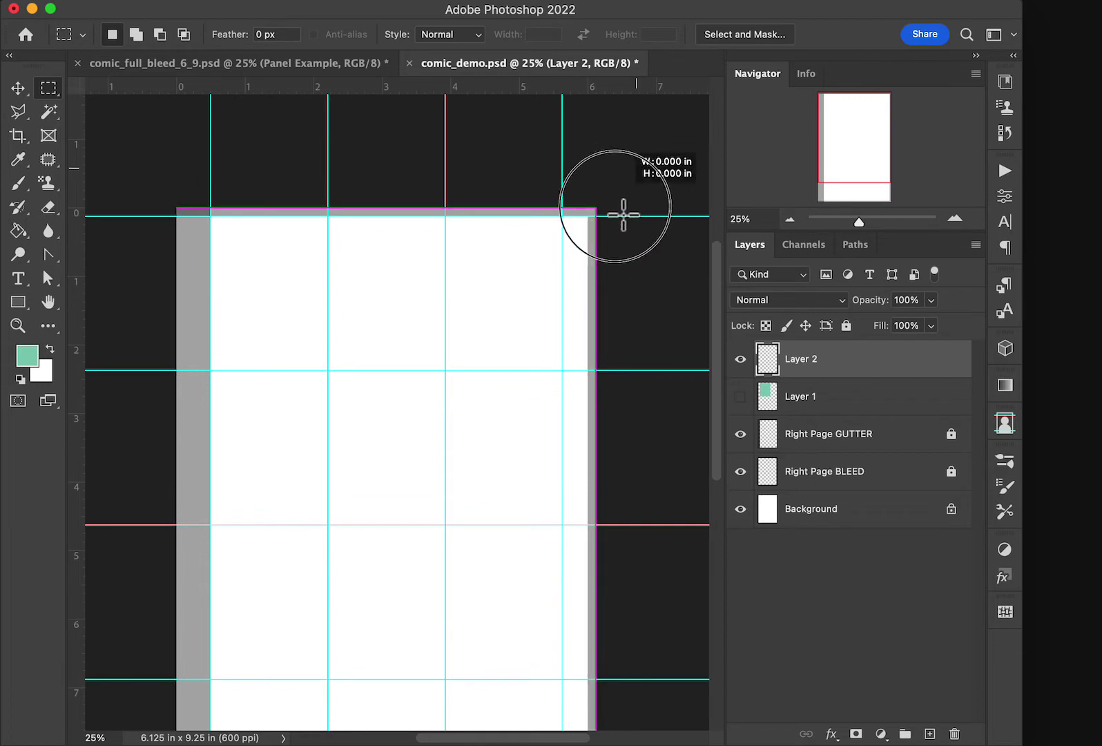
{"action": "mouse_move", "coordinate": [624, 215]}
{"action": "left_mouse_down"}
{"action": "mouse_move", "coordinate": [576, 584]}
{"action": "mouse_move", "coordinate": [574, 734]}
{"action": "mouse_move", "coordinate": [565, 548]}
{"action": "mouse_move", "coordinate": [578, 548]}
{"action": "left_mouse_up"}
{"action": "key", "text": "g"}
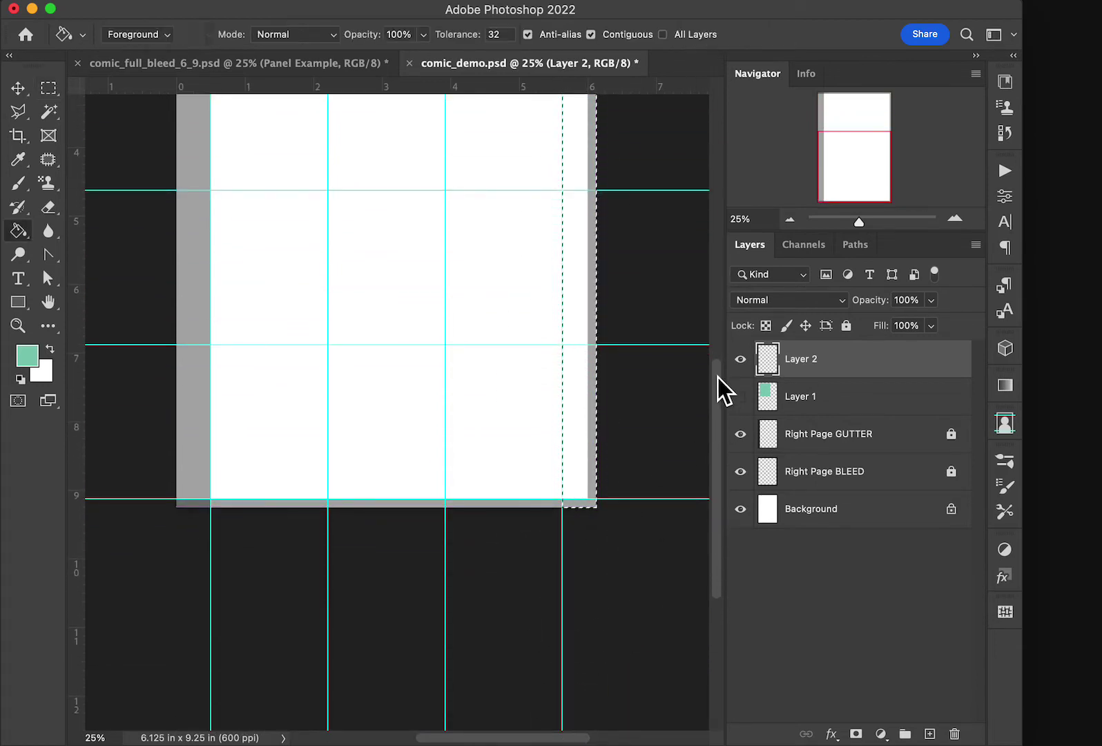
{"action": "key", "text": "d"}
{"action": "left_click", "coordinate": [580, 270]}
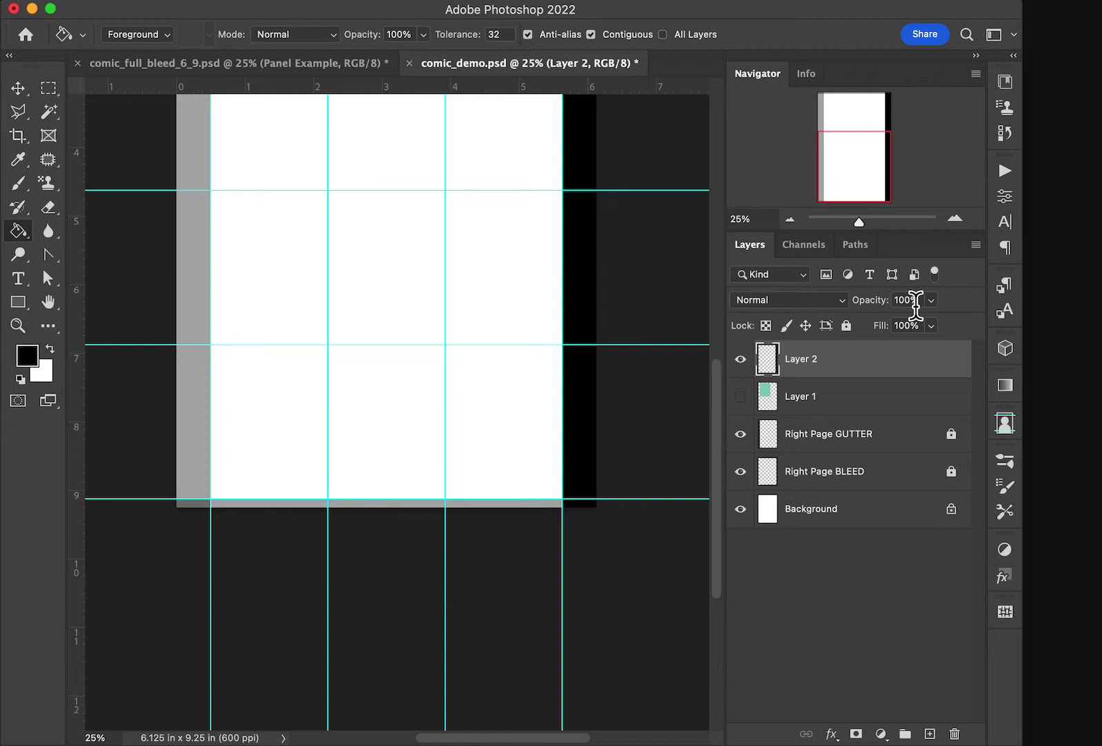
- Set the strip layer's opacity to 29% and rename it 'Right Margin'
{"action": "left_click_drag", "start_coordinate": [916, 301], "coordinate": [823, 307]}
{"action": "type", "text": "29"}
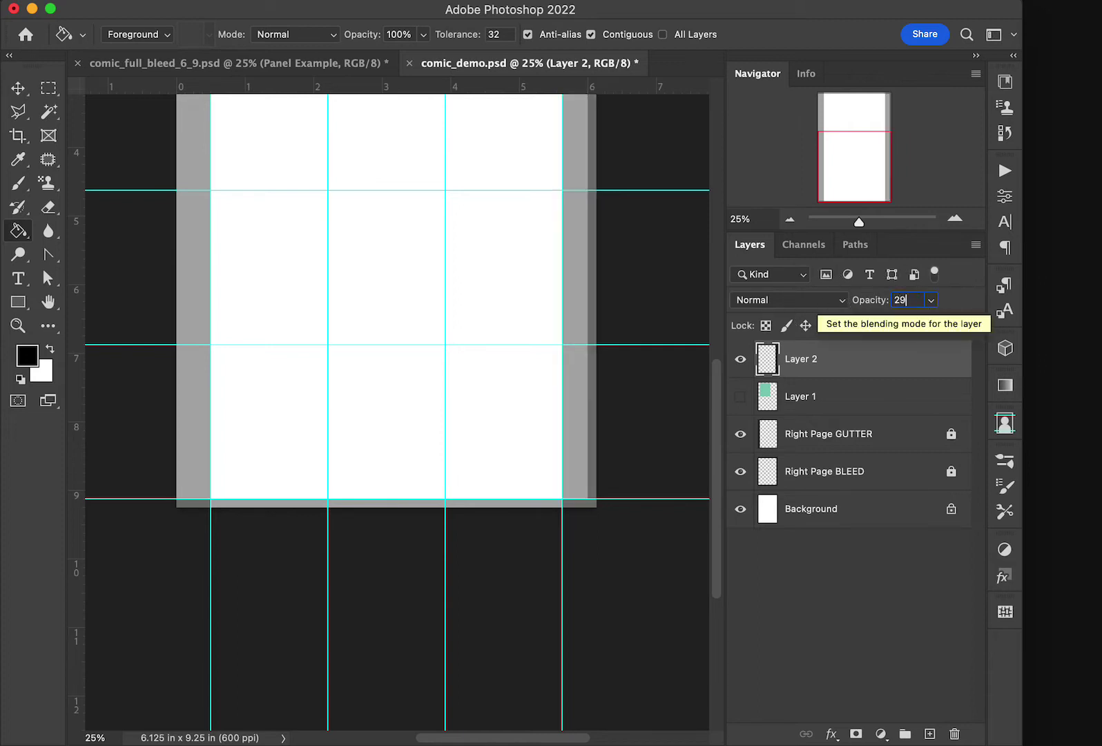
{"action": "key", "text": "Tab"}
{"action": "double_click", "coordinate": [817, 361]}
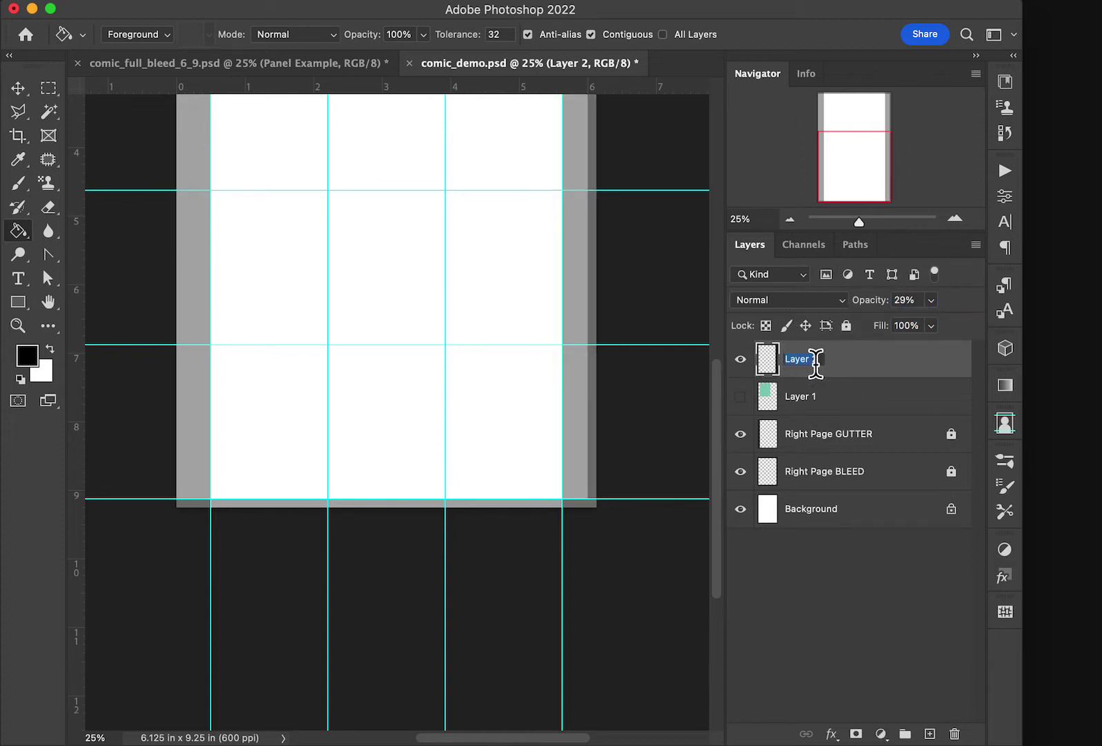
{"action": "type", "text": "Right Margin"}
{"action": "key", "text": "Return"}
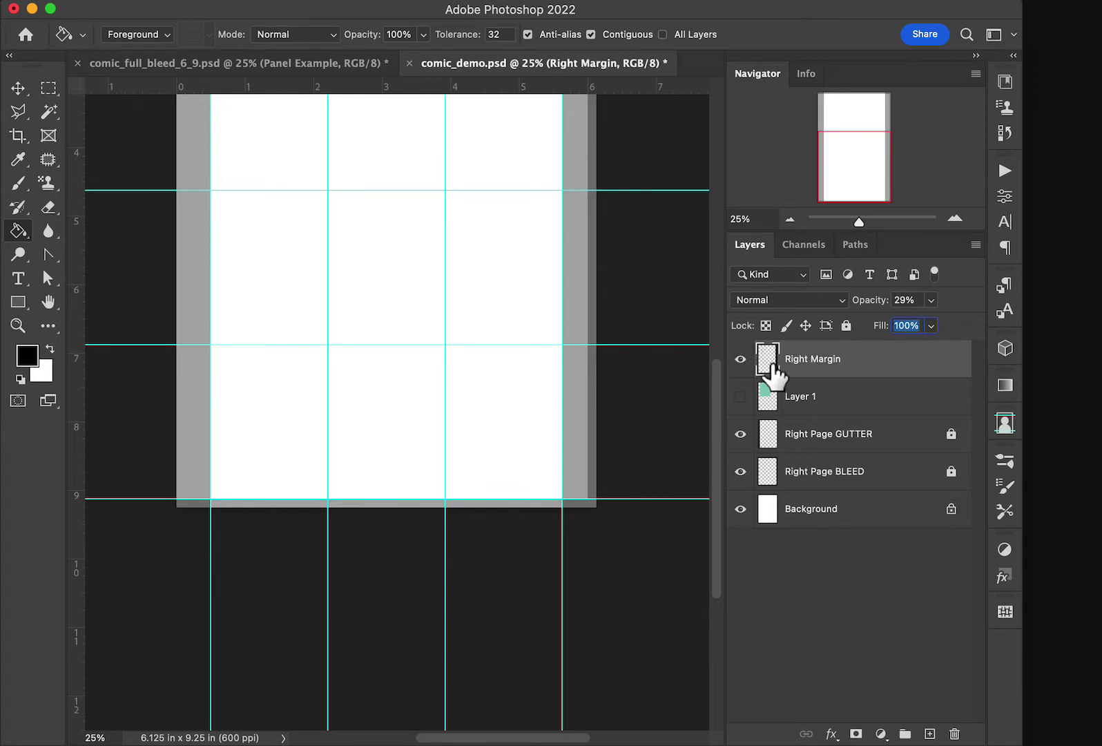
- Move Right Margin below Layer 1, lock it, and make Layer 1 active
{"action": "left_click_drag", "start_coordinate": [771, 368], "coordinate": [772, 439]}
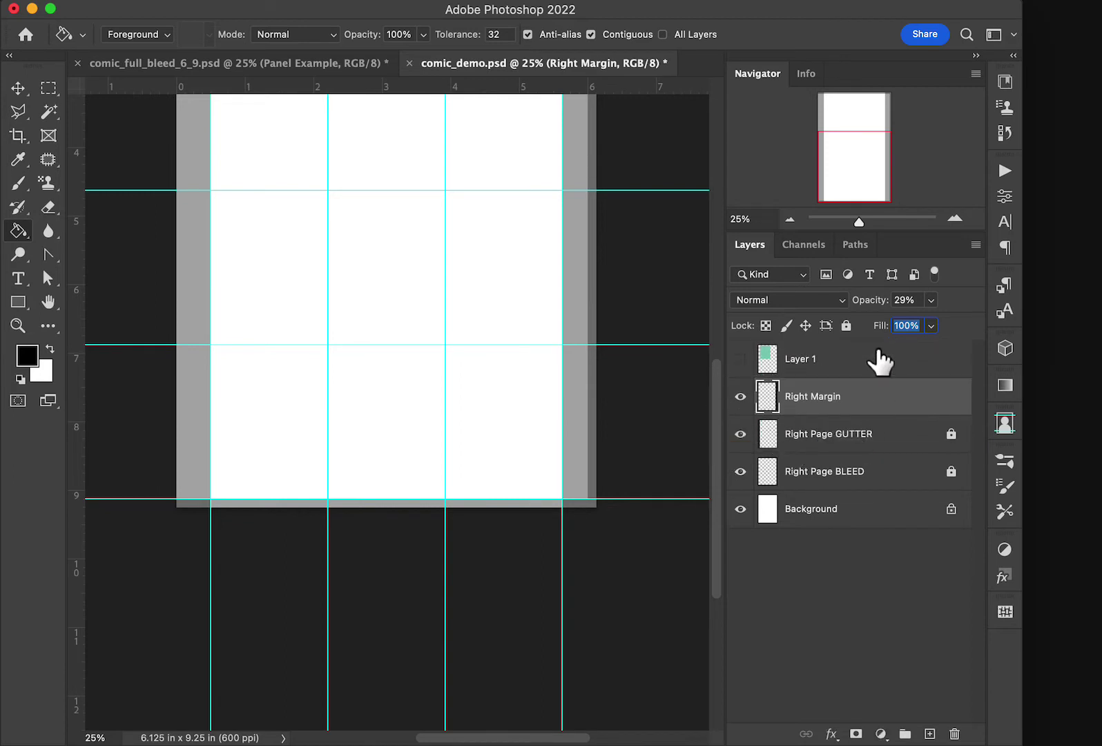
{"action": "left_click", "coordinate": [847, 326]}
{"action": "left_click", "coordinate": [796, 372]}
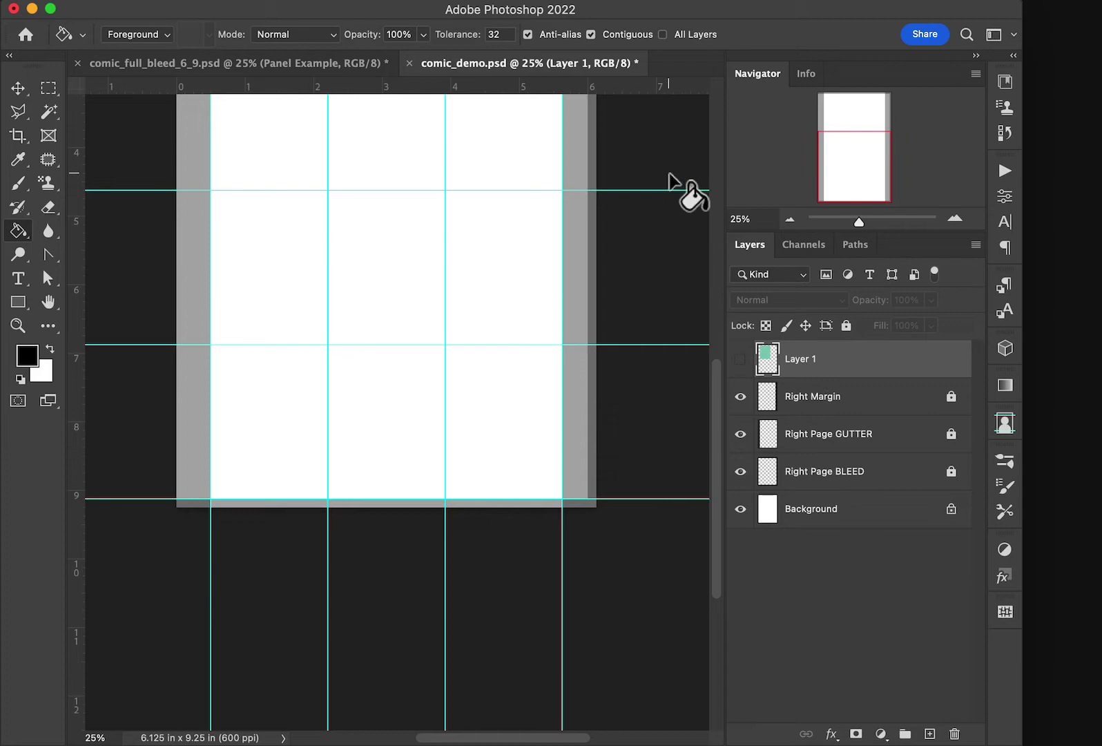
- Clear the canvas guides, zoom out to the whole page, and add Layer 2 above Layer 1
{"action": "left_click", "coordinate": [704, 2]}
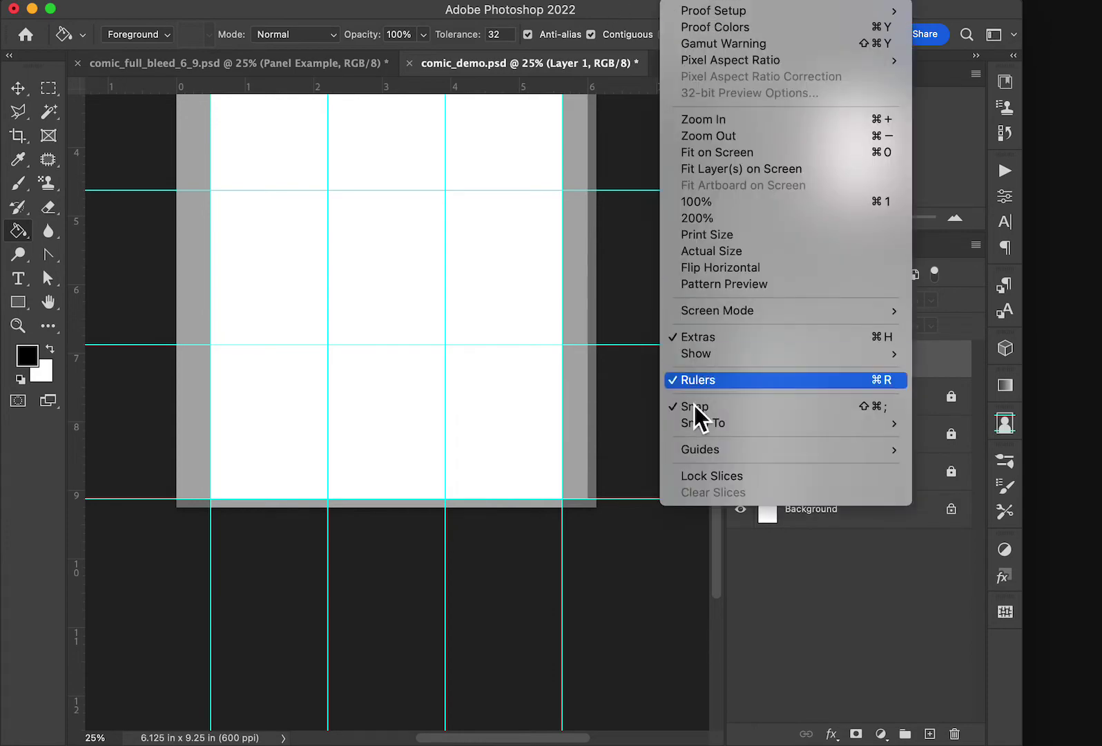
{"action": "mouse_move", "coordinate": [739, 455]}
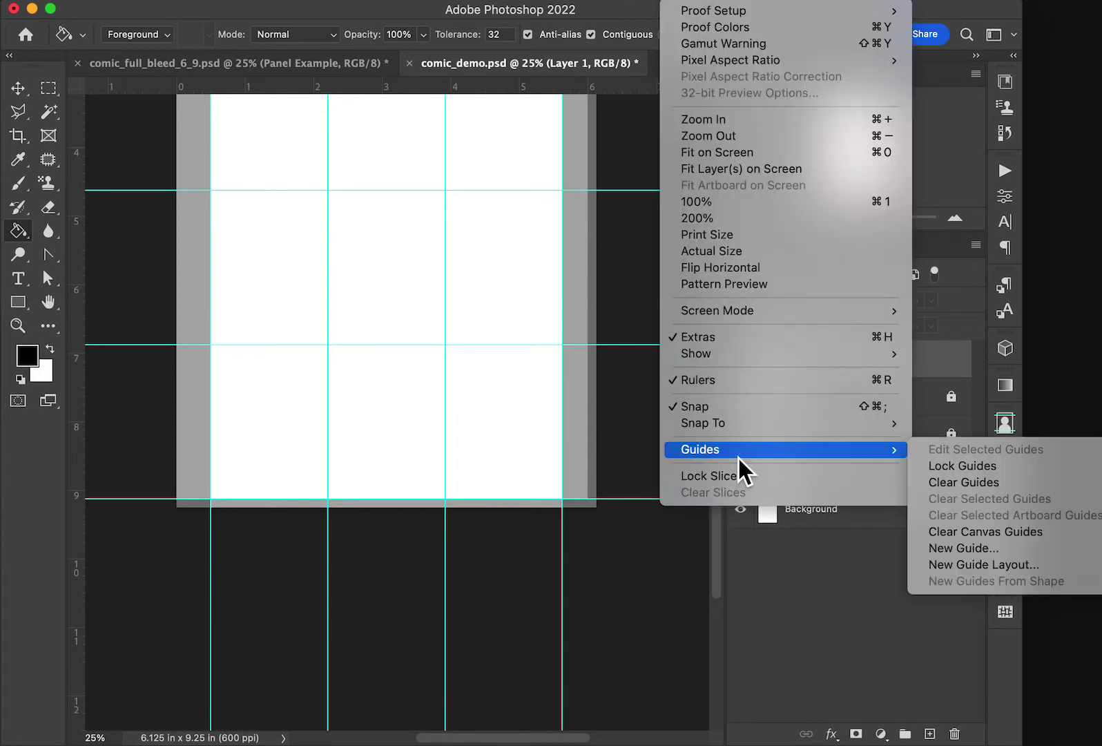
{"action": "left_click", "coordinate": [989, 532]}
{"action": "scroll", "coordinate": [634, 509], "scroll_direction": "up", "scroll_amount": 5}
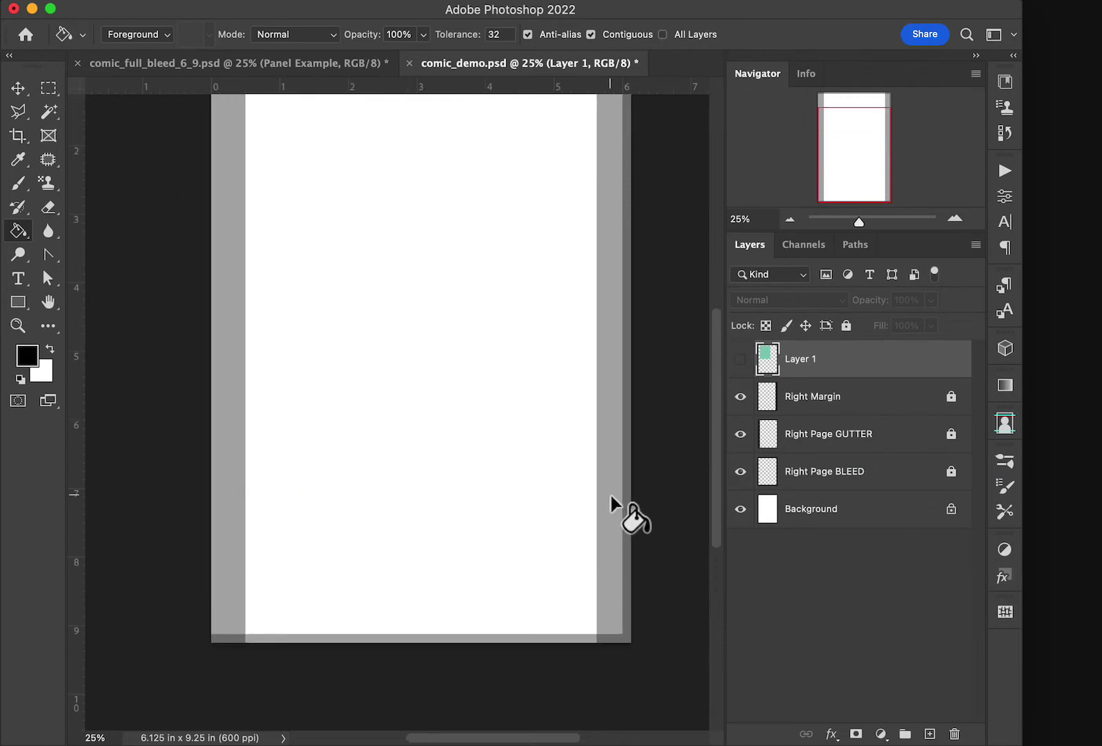
{"action": "left_click", "coordinate": [793, 221]}
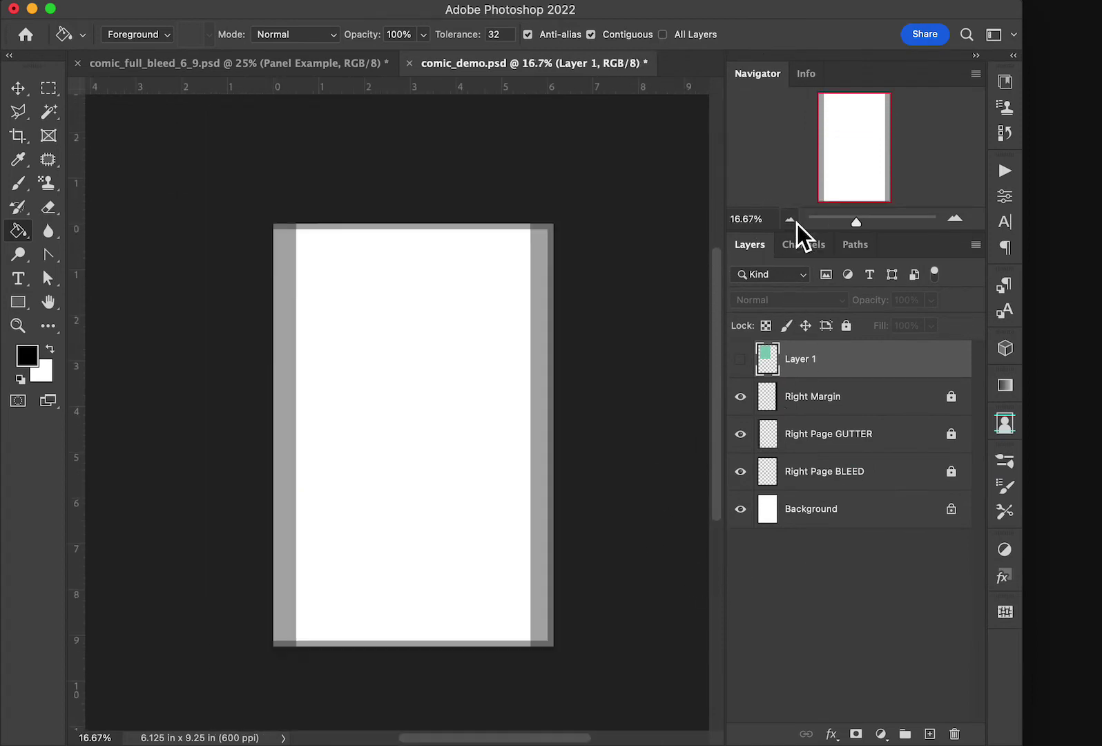
{"action": "left_click", "coordinate": [930, 733]}
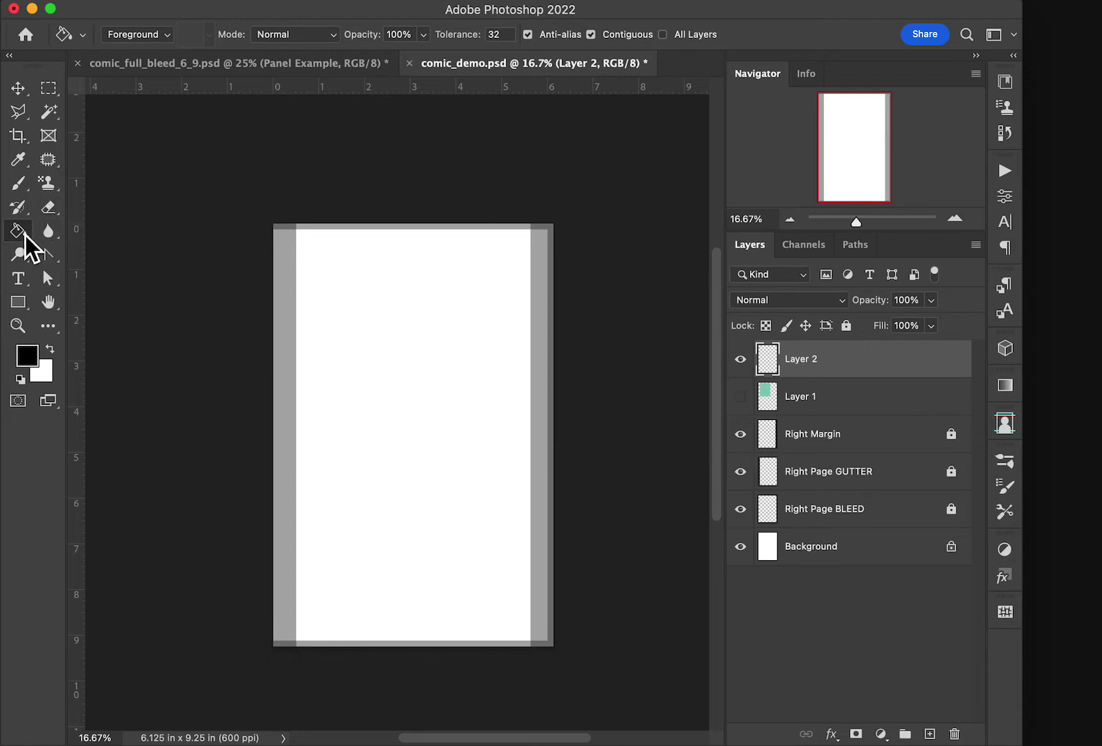
- Sample Layer 1's mint green and fill all of Layer 2 with it, leaving white in front
{"action": "left_click", "coordinate": [741, 396]}
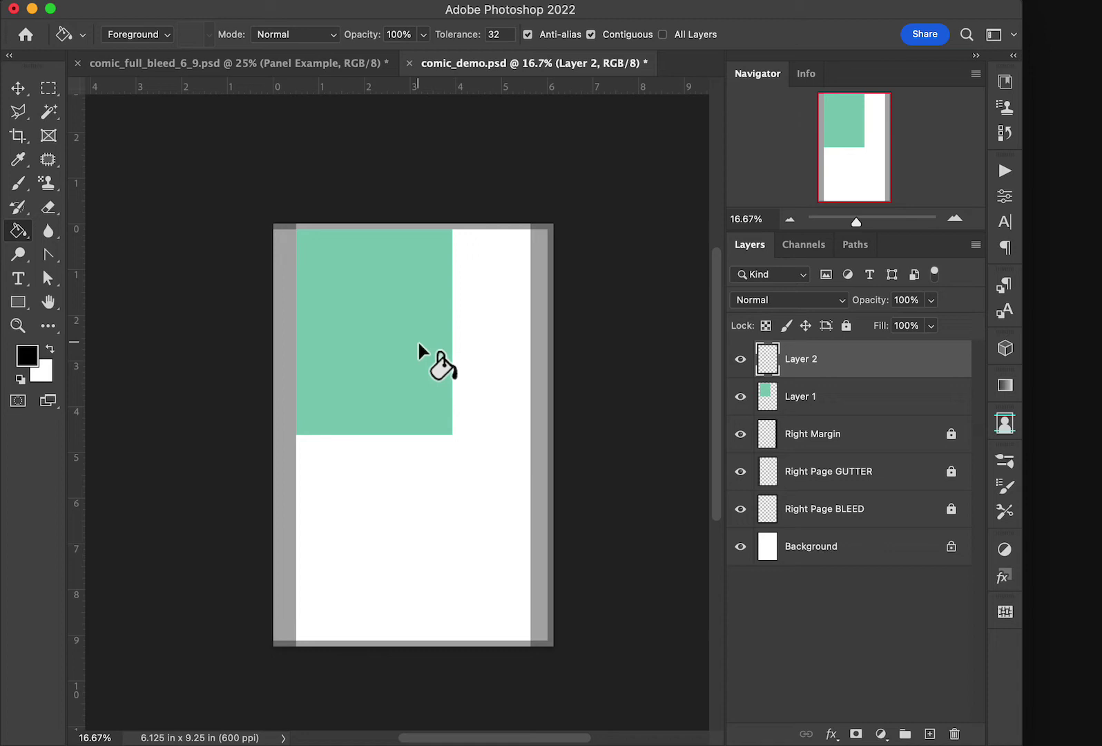
{"action": "key", "text": "alt"}
{"action": "left_click", "coordinate": [371, 312], "text": "alt"}
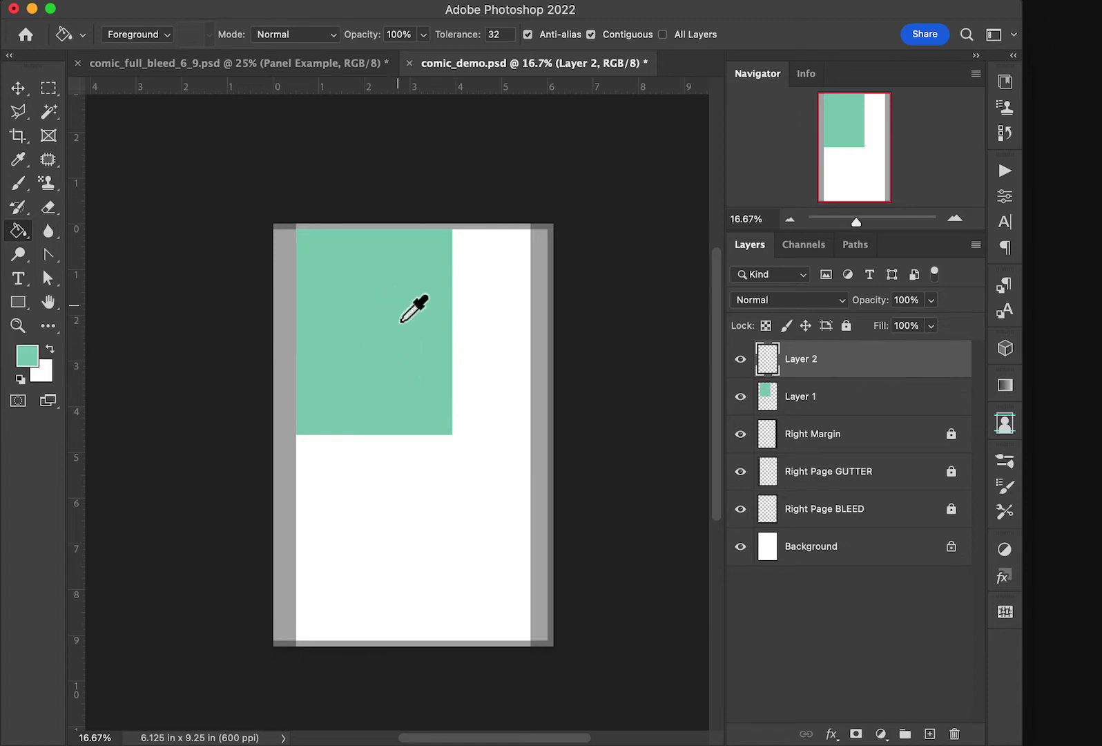
{"action": "left_click", "coordinate": [741, 396]}
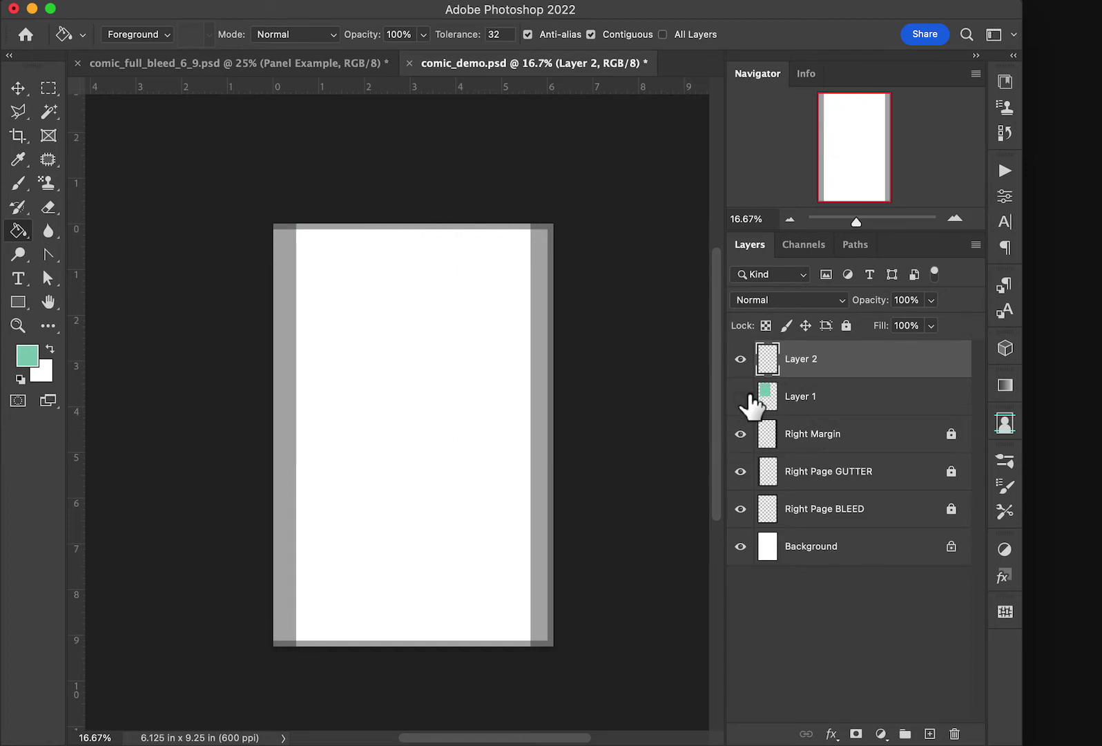
{"action": "left_click", "coordinate": [467, 389]}
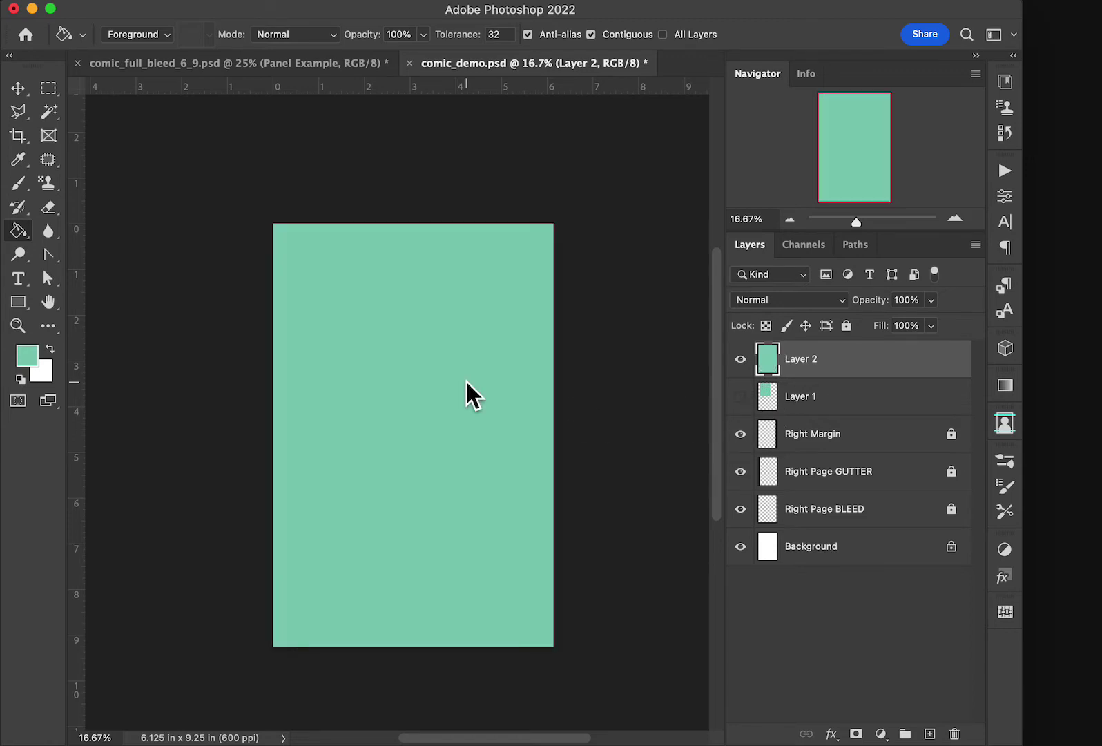
{"action": "key", "text": "x"}
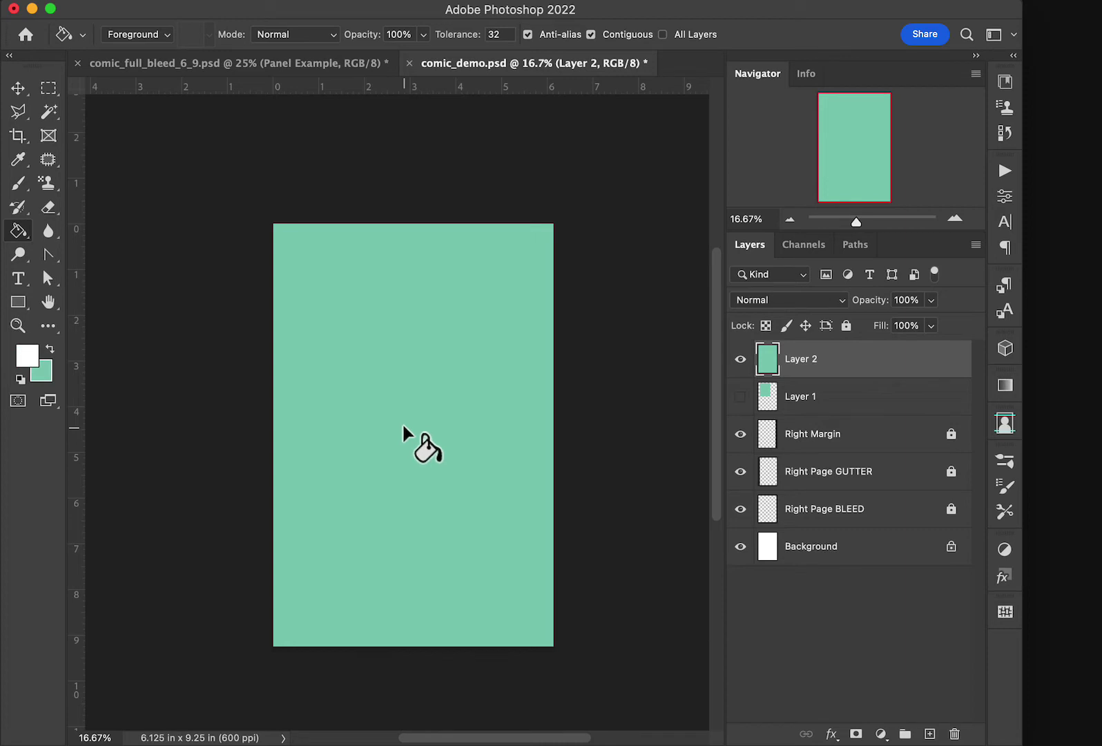
- Choose the Brush tool, check its size options, and add a new Layer 3
{"action": "left_click", "coordinate": [24, 190]}
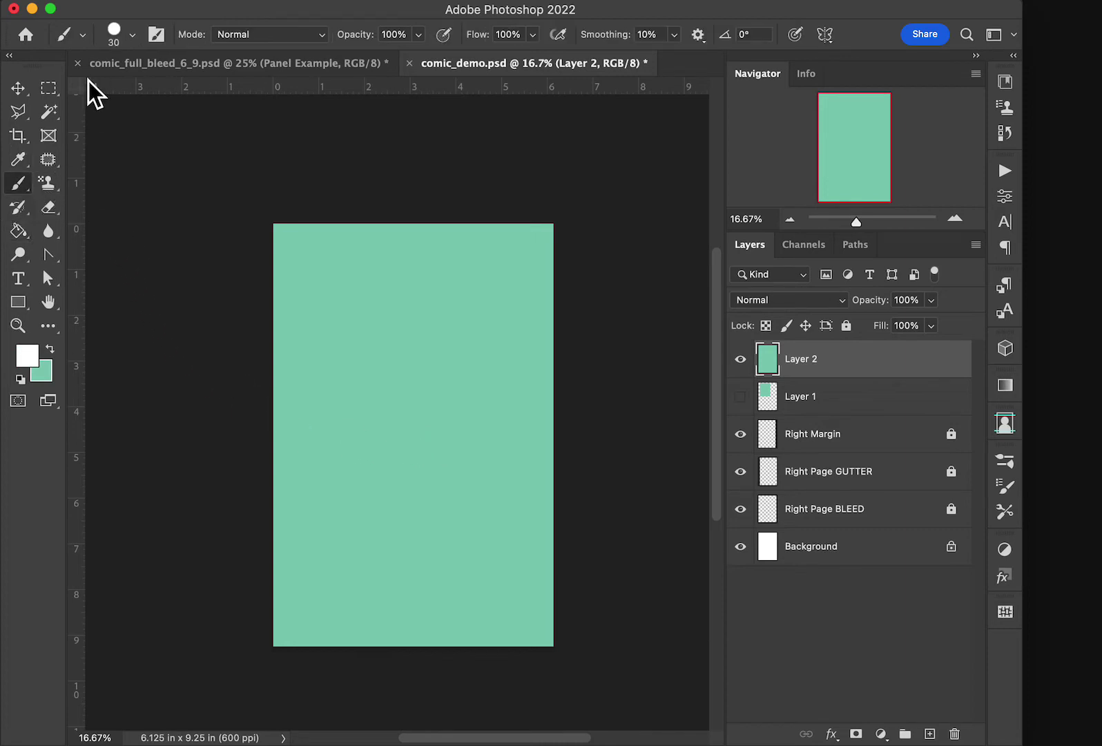
{"action": "left_click", "coordinate": [124, 33]}
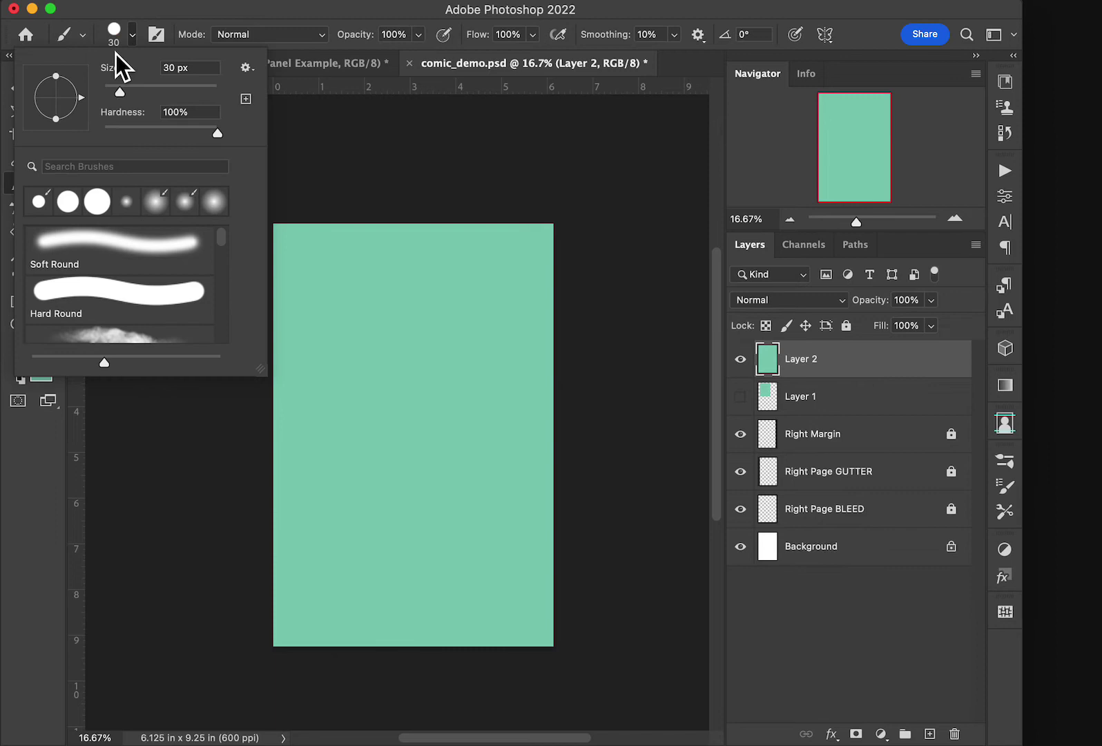
{"action": "left_click", "coordinate": [118, 25]}
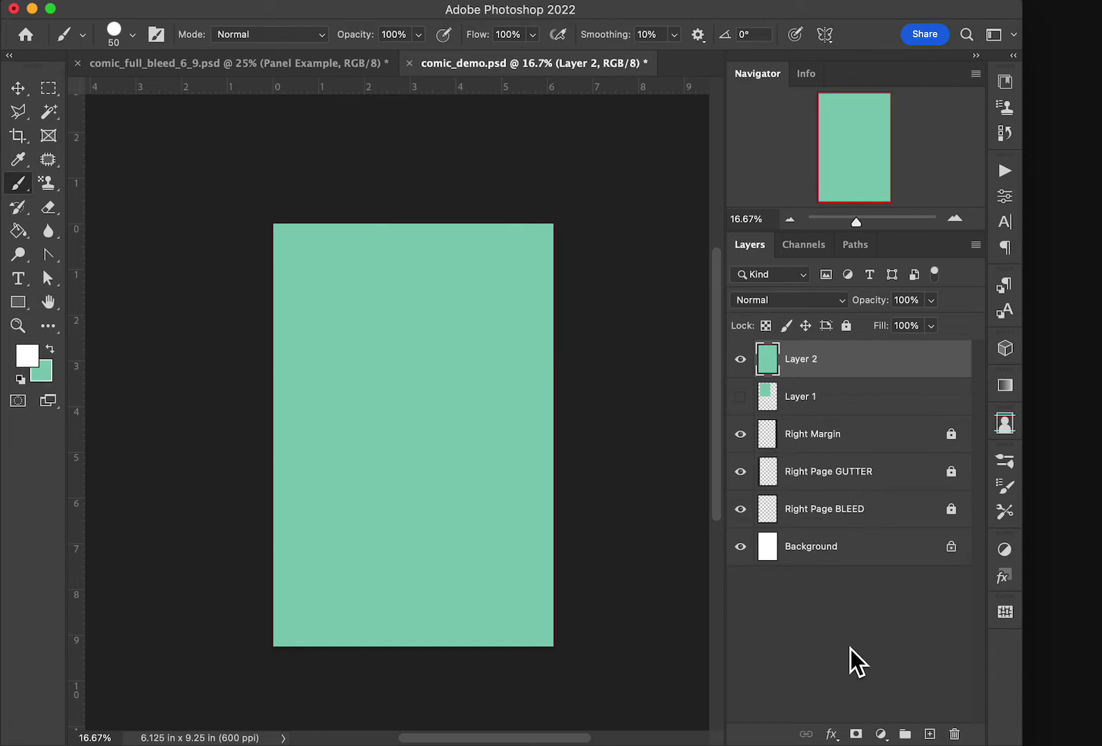
{"action": "left_click", "coordinate": [932, 735]}
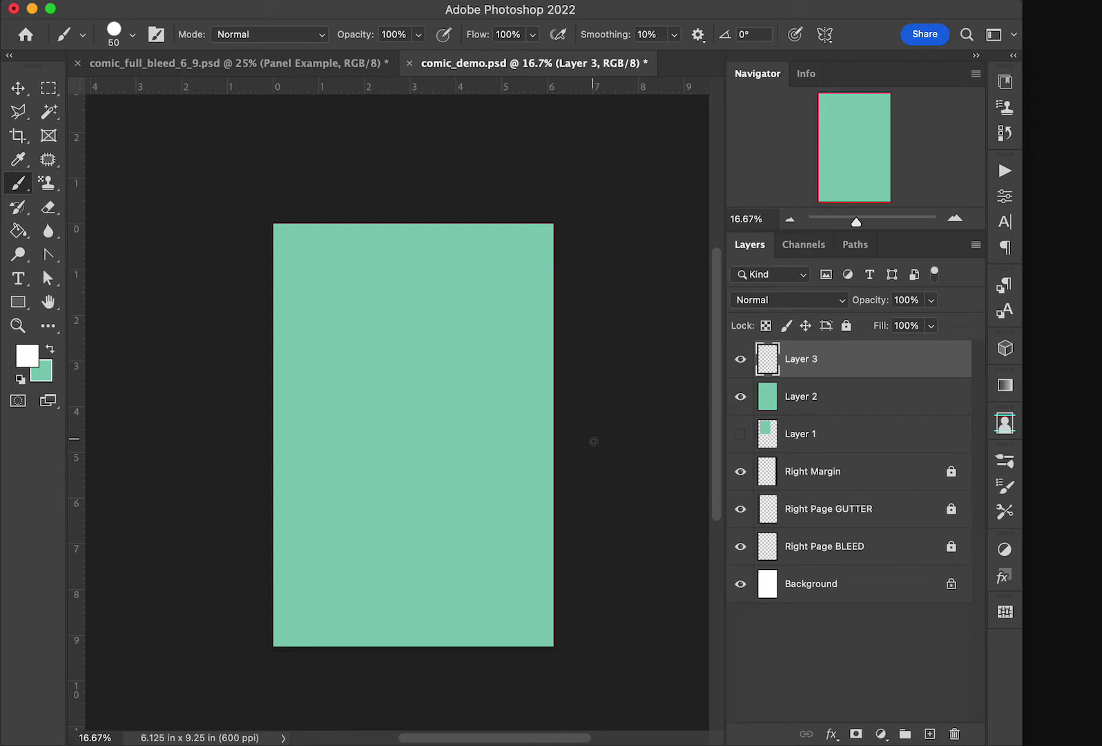
- Paint three straight white gutter lines (across, diagonal, vertical) and add empty Layer 4
{"action": "left_click", "coordinate": [587, 348], "text": "shift"}
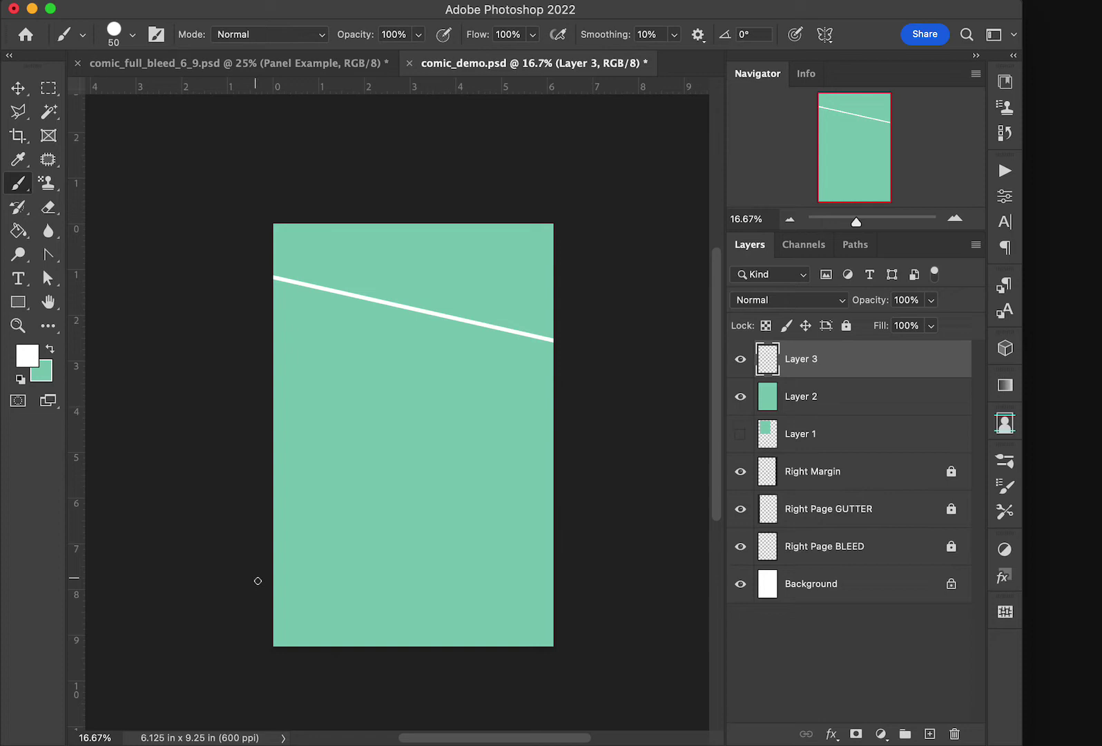
{"action": "left_click", "coordinate": [257, 527], "text": "shift"}
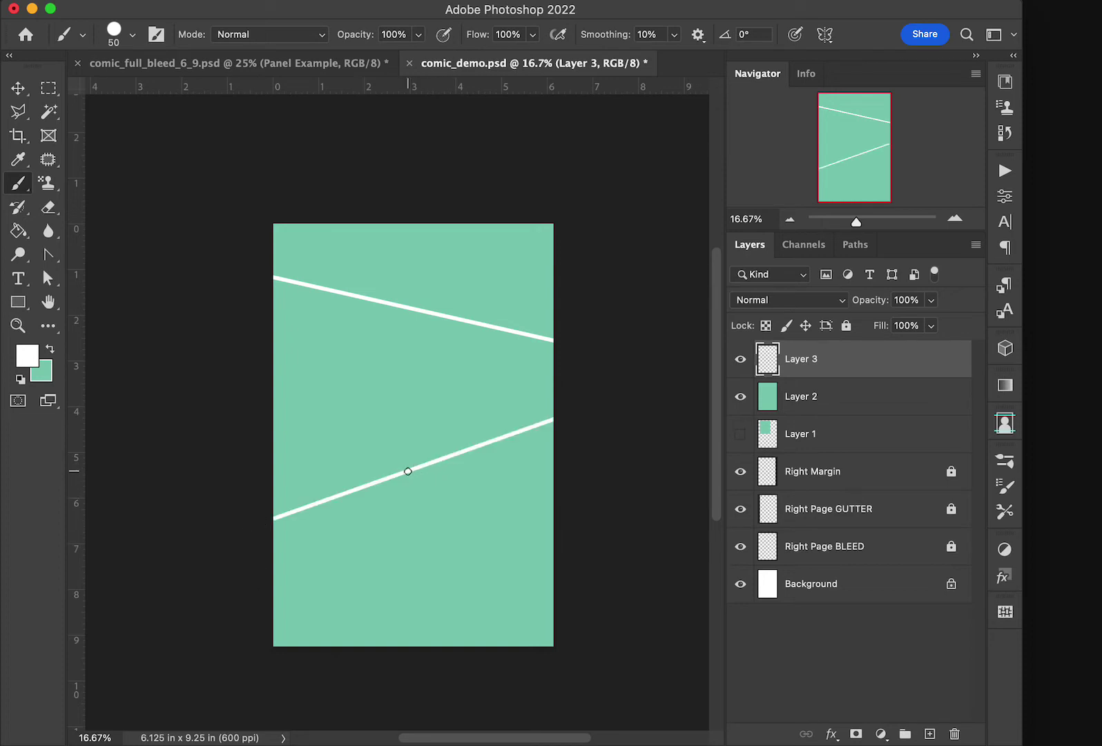
{"action": "left_click", "coordinate": [434, 670], "text": "shift"}
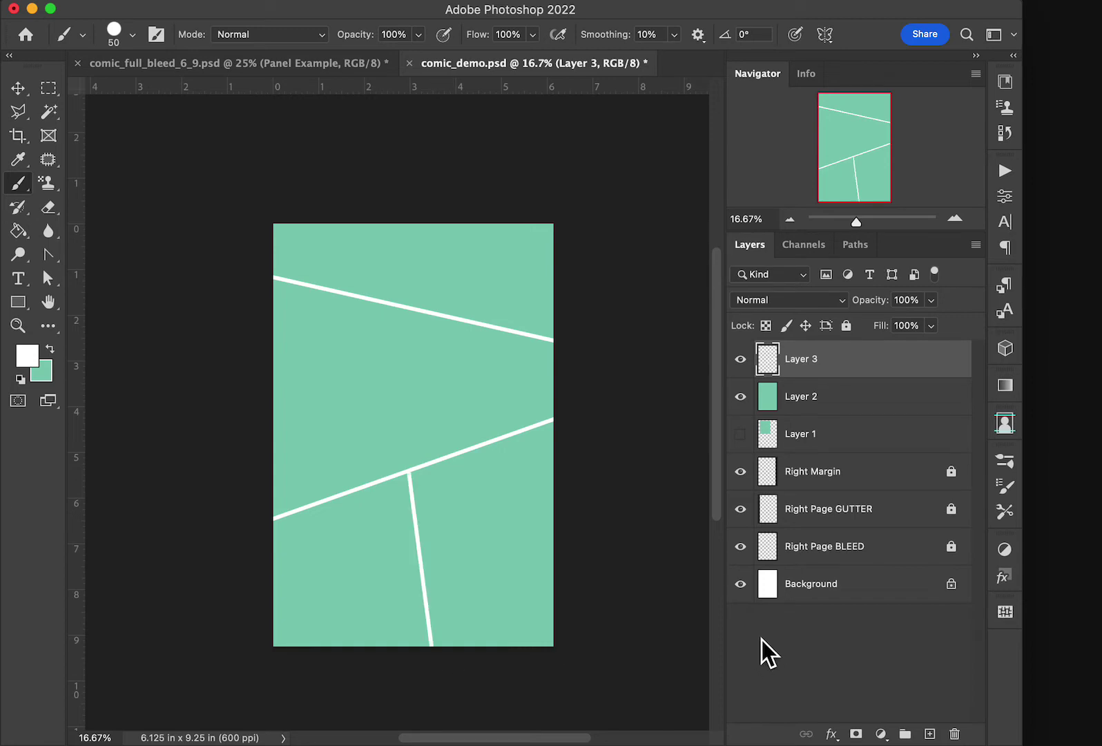
{"action": "left_click", "coordinate": [930, 733]}
{"action": "left_click", "coordinate": [52, 114]}
- Fill the top panel white on a new layer named 'Panel 1', then deselect
{"action": "left_click", "coordinate": [476, 264]}
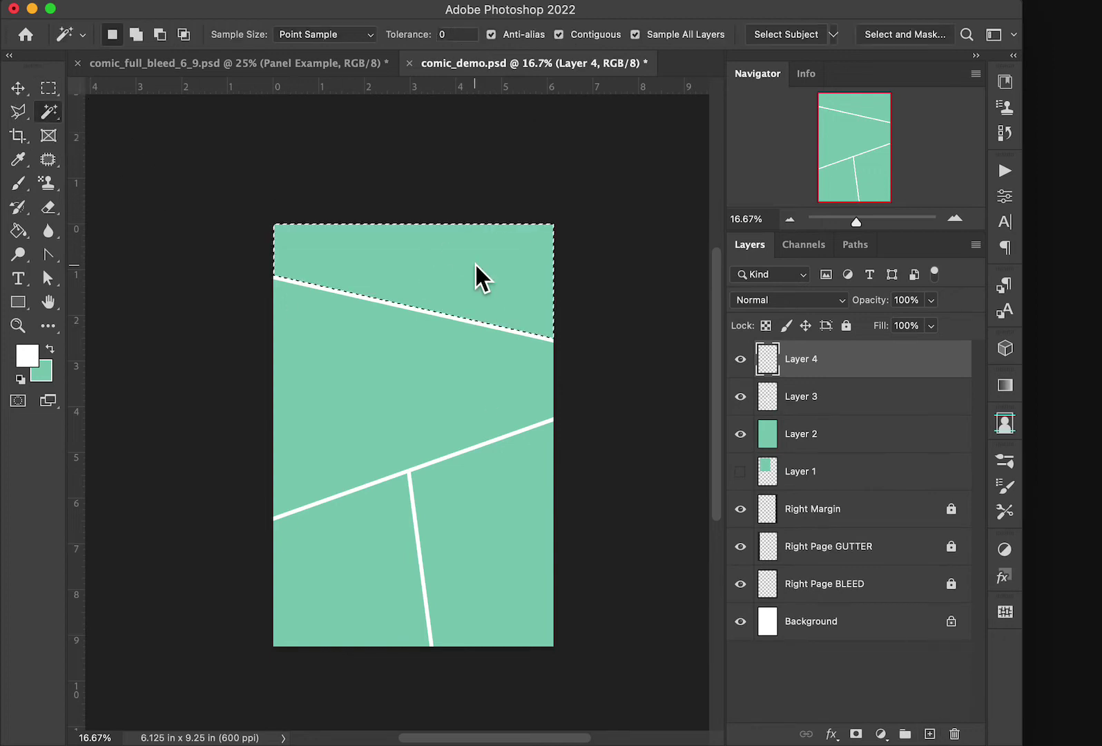
{"action": "left_click", "coordinate": [934, 737]}
{"action": "key", "text": "g"}
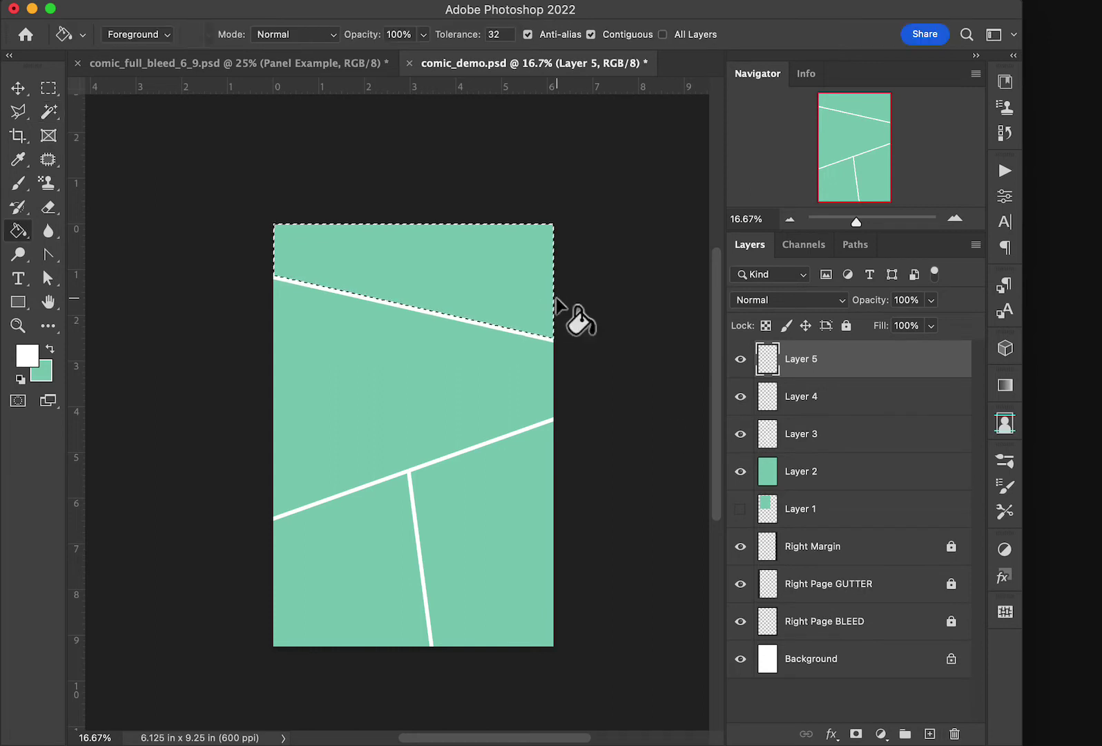
{"action": "left_click", "coordinate": [475, 249]}
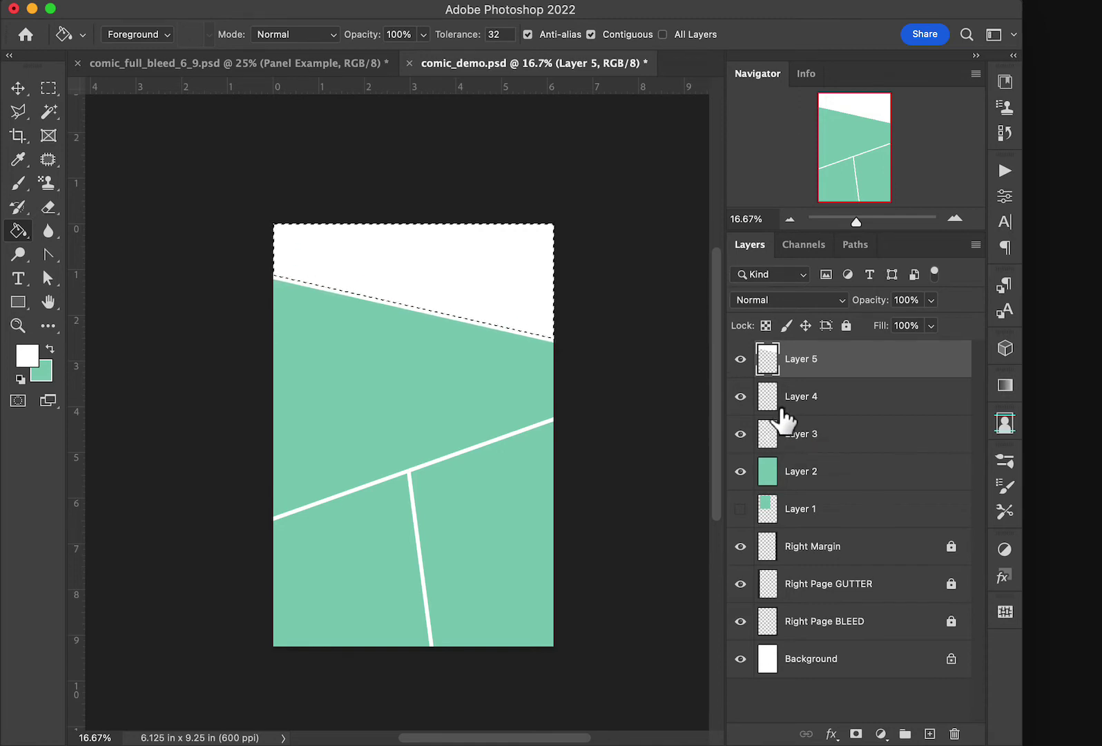
{"action": "double_click", "coordinate": [805, 359]}
{"action": "type", "text": "P"}
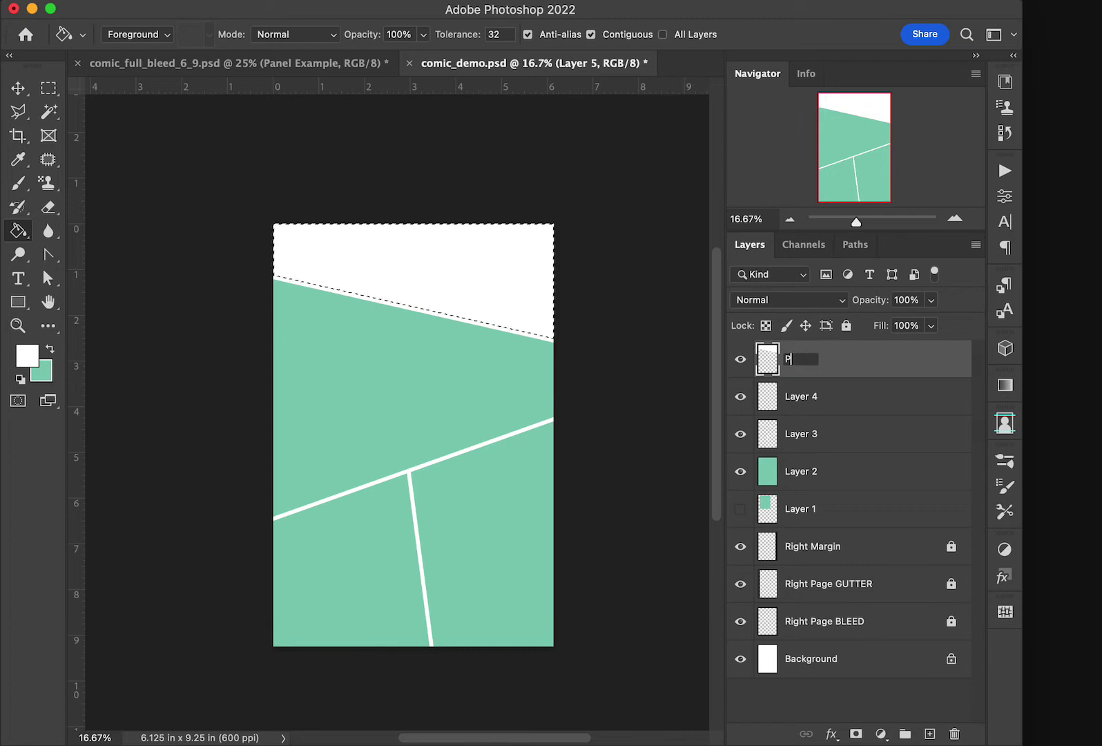
{"action": "type", "text": "anel 1"}
{"action": "key", "text": "Return"}
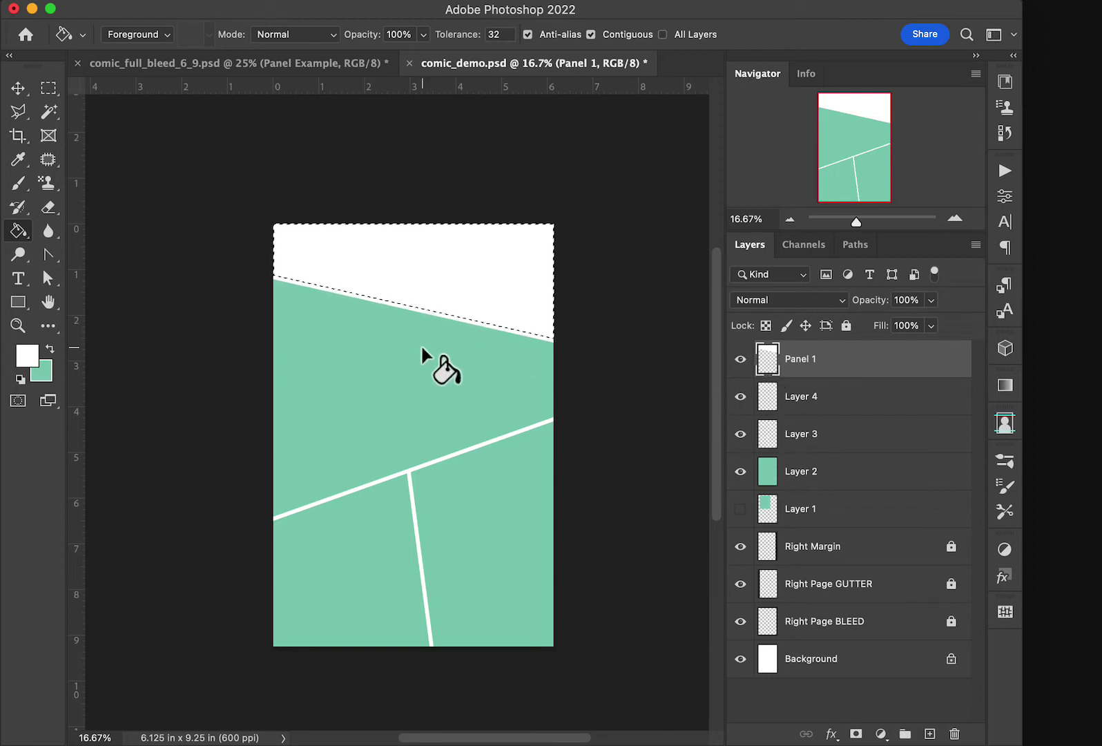
{"action": "key", "text": "super+d"}
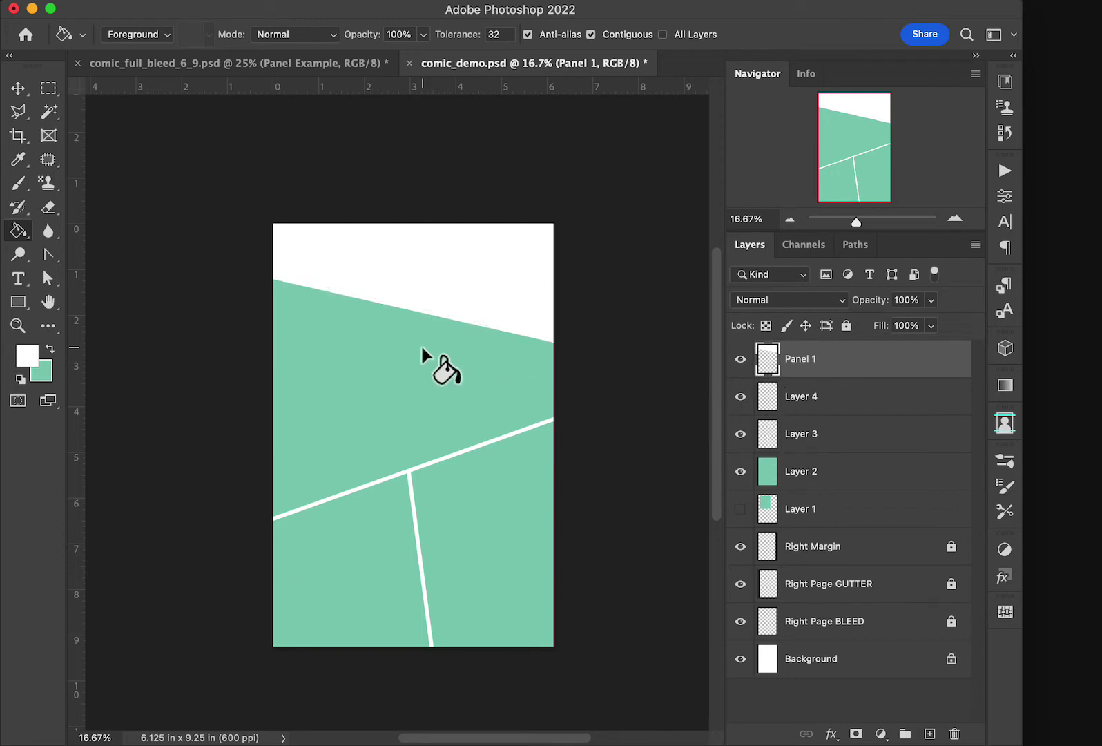
- Select the second panel with the Magic Wand and fill it white on a new layer
{"action": "left_click", "coordinate": [48, 111]}
{"action": "left_click", "coordinate": [364, 389]}
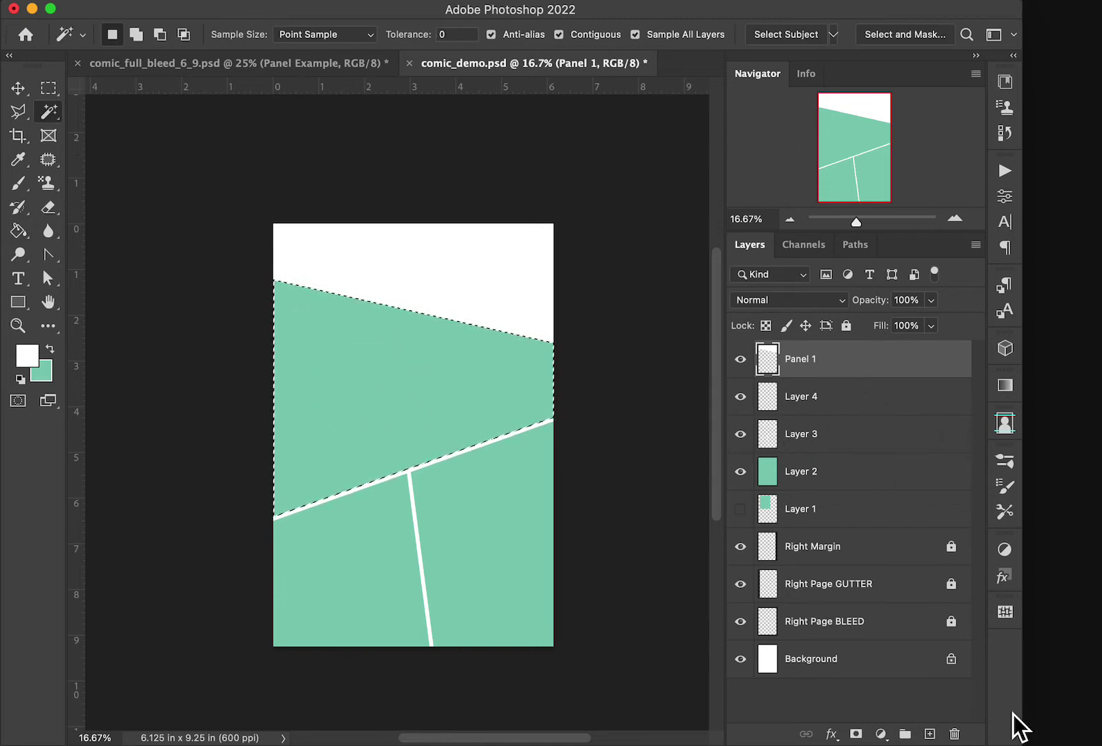
{"action": "left_click", "coordinate": [932, 734]}
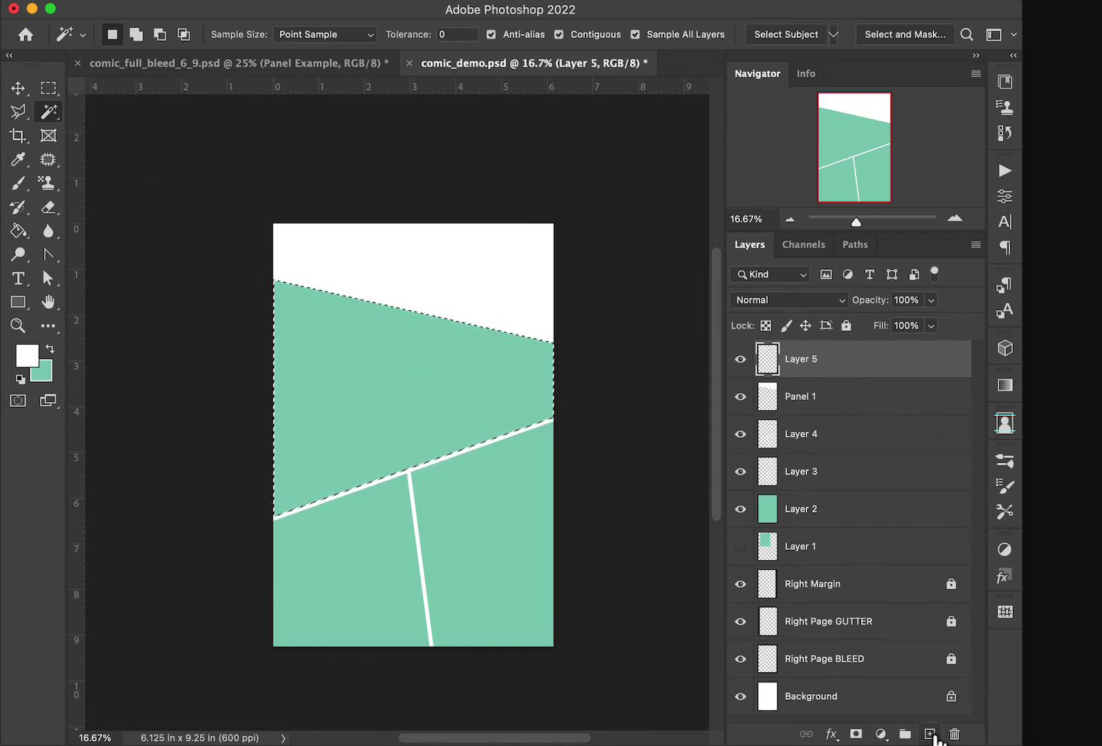
{"action": "key", "text": "g"}
{"action": "left_click", "coordinate": [393, 408]}
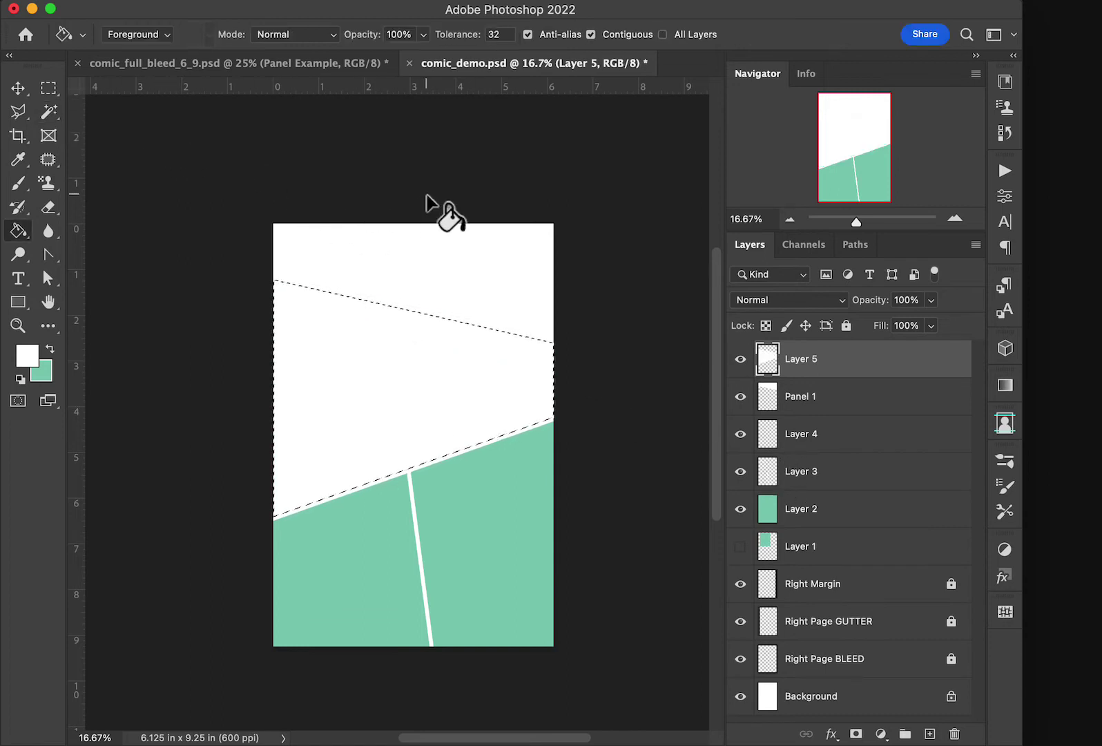
- Rename the new layer 'Panel 2'
{"action": "double_click", "coordinate": [795, 359]}
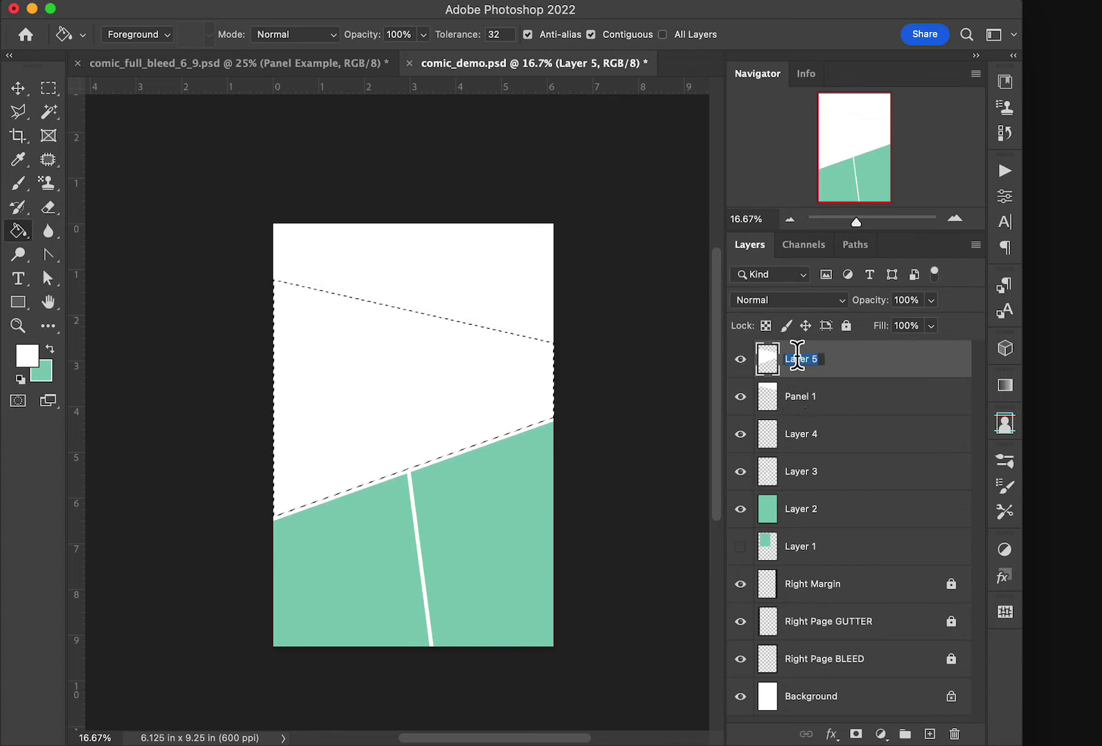
{"action": "type", "text": "Jpa"}
{"action": "key", "text": "BackSpace"}
{"action": "key", "text": "BackSpace"}
{"action": "key", "text": "BackSpace"}
{"action": "type", "text": "Panel 2"}
{"action": "key", "text": "Return"}
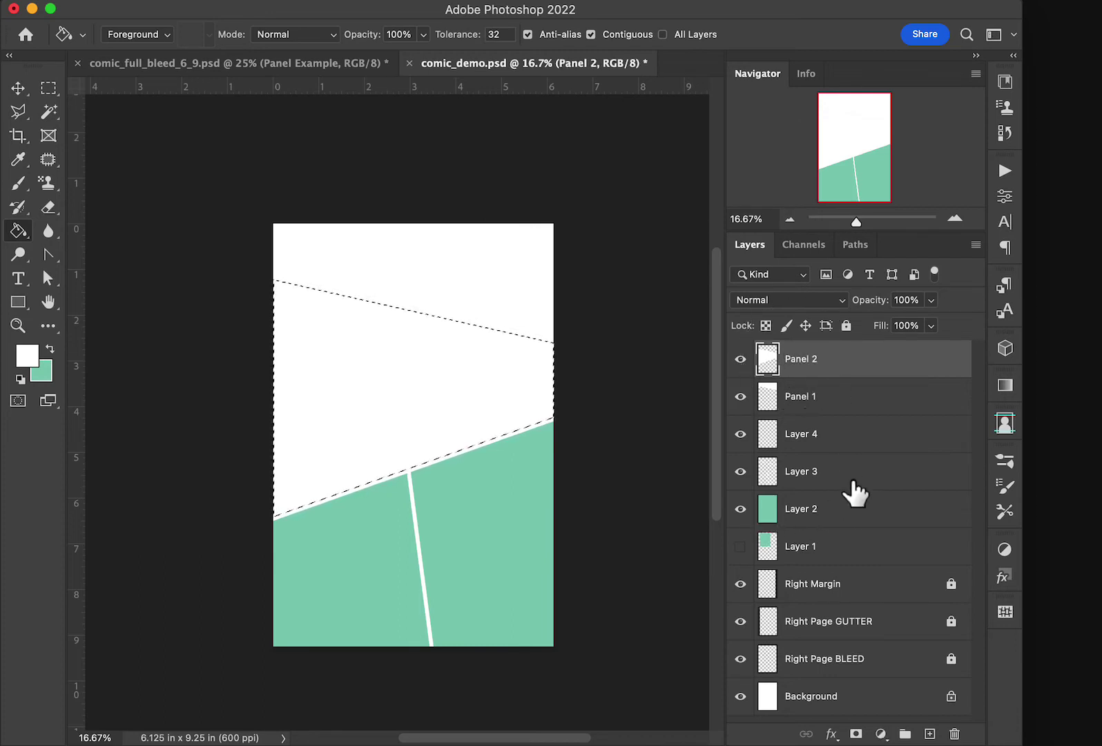
- Close Panel 1's layer style settings unchanged and save the comic document
{"action": "double_click", "coordinate": [774, 405]}
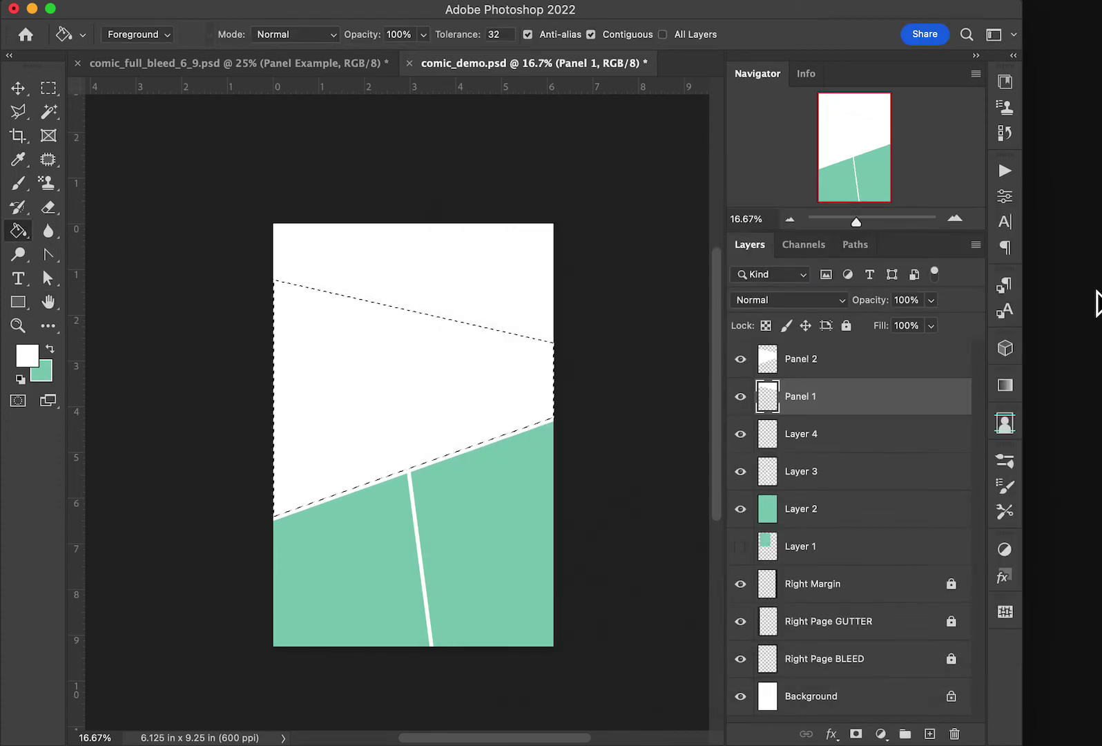
{"action": "left_click", "coordinate": [1094, 290]}
{"action": "key", "text": "super+s"}
- Browse to the Downloads folder of watercolour images and move the Finder window beside the canvas
{"action": "key", "text": "super+alt+space"}
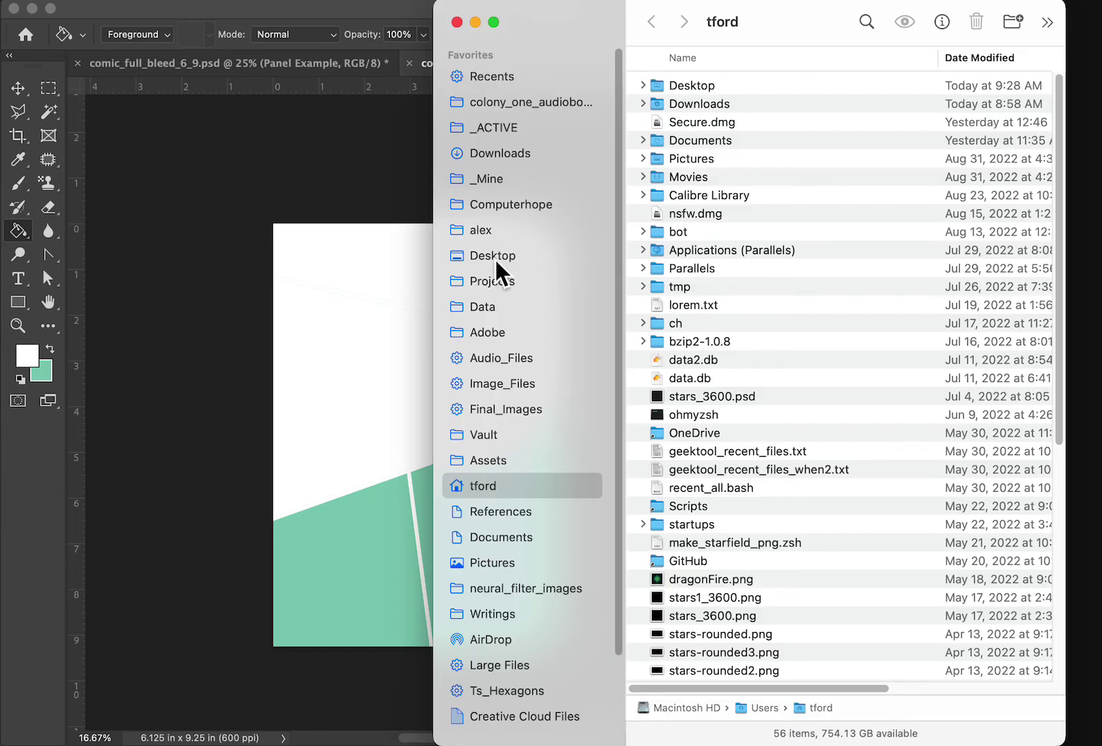
{"action": "left_click", "coordinate": [492, 261]}
{"action": "double_click", "coordinate": [693, 90]}
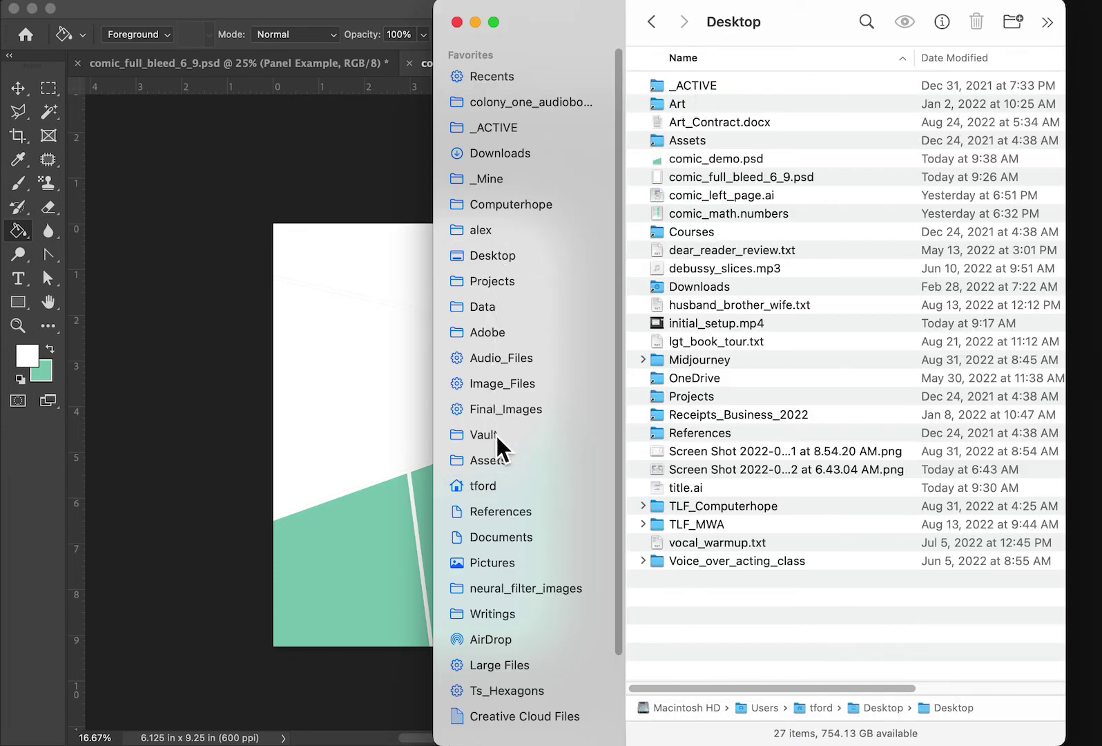
{"action": "left_click", "coordinate": [519, 154]}
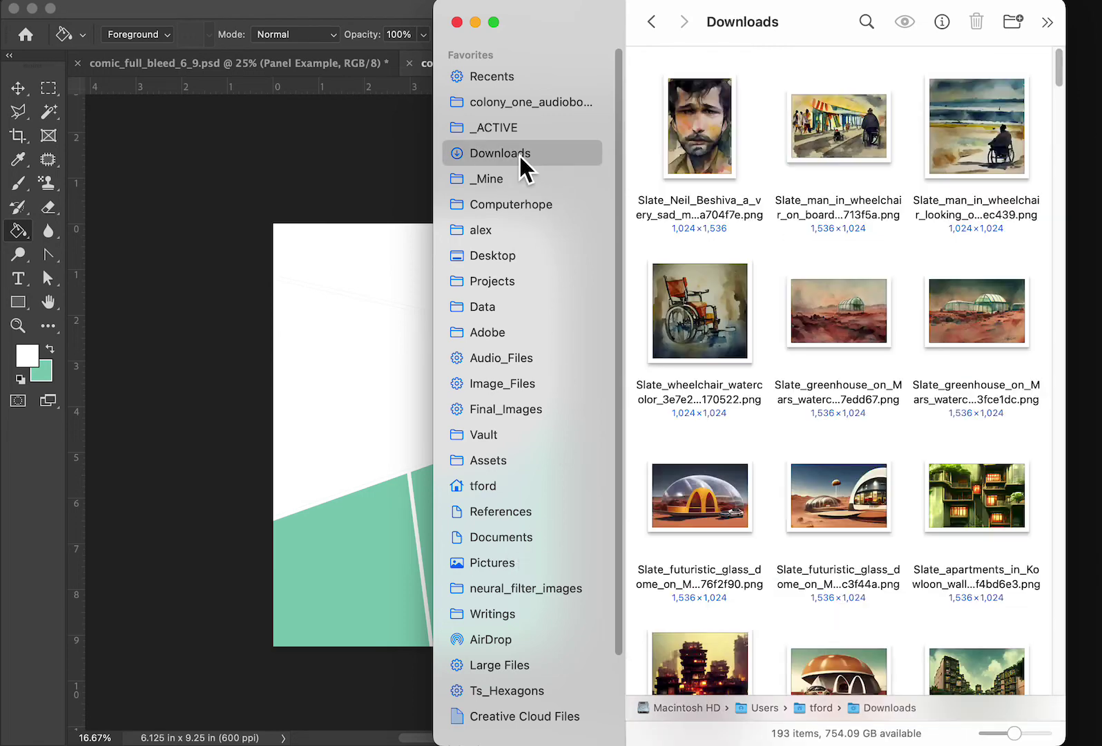
{"action": "left_click_drag", "start_coordinate": [773, 28], "coordinate": [994, 67]}
- Drop the boardwalk wheelchair watercolor onto the page, commit it, and clip it to Panel 1
{"action": "left_click", "coordinate": [1005, 182]}
{"action": "left_click_drag", "start_coordinate": [1005, 182], "coordinate": [397, 286]}
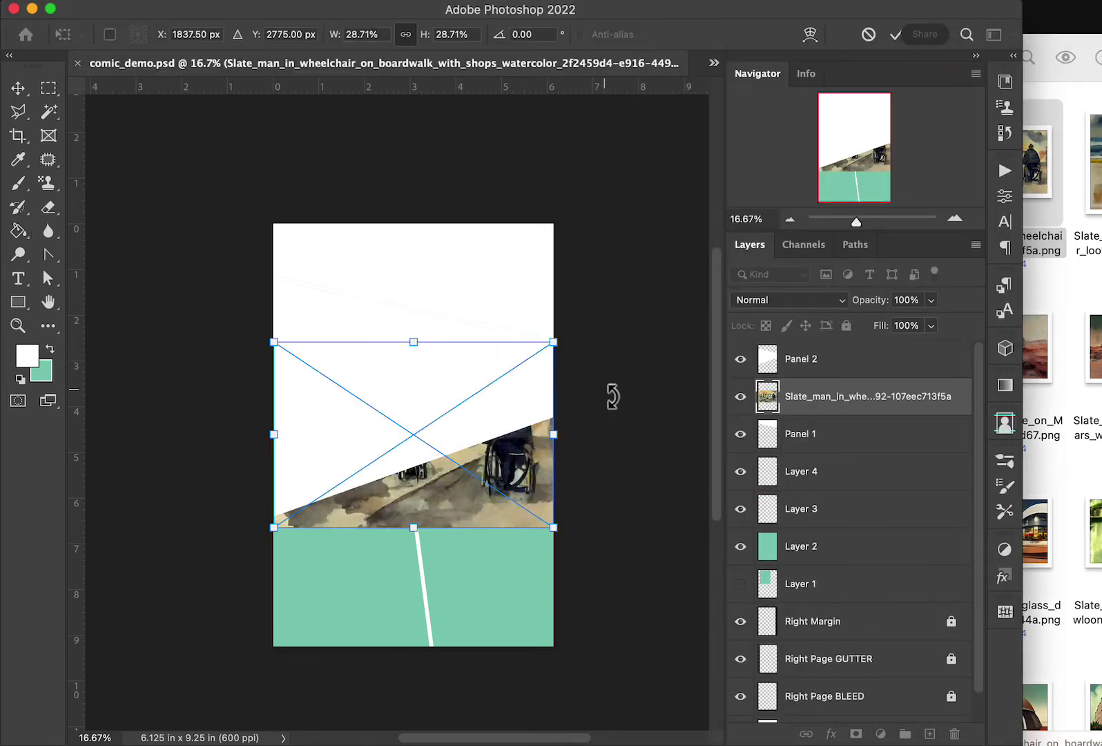
{"action": "key", "text": "Return"}
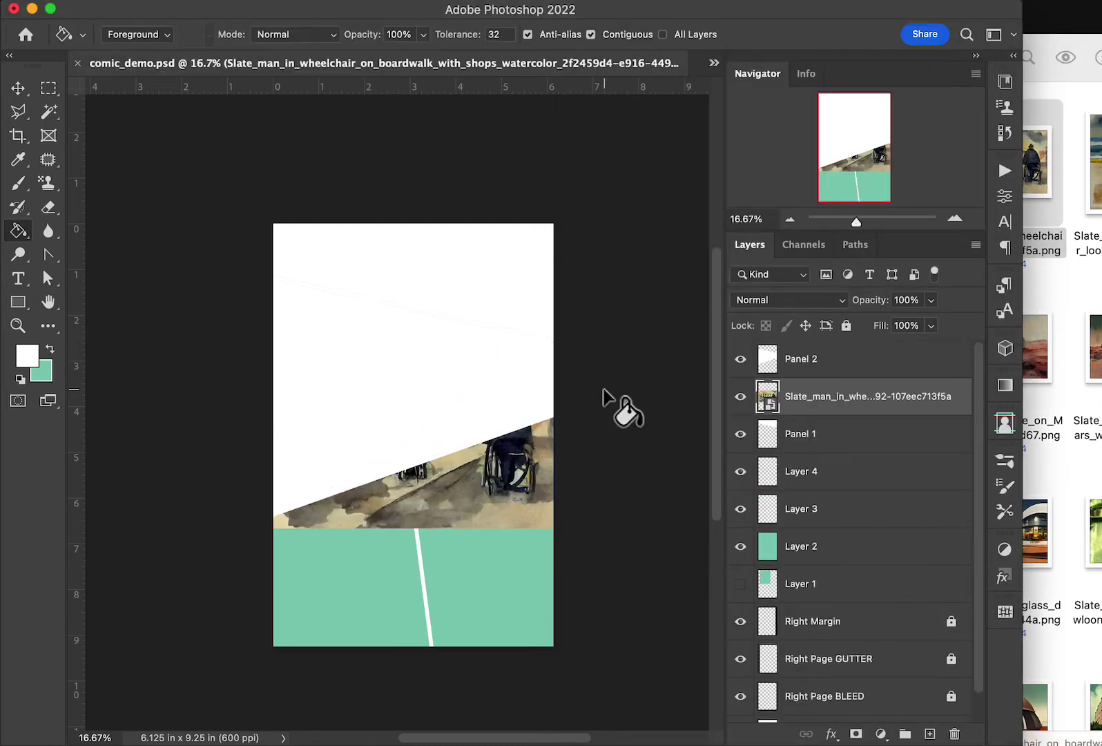
{"action": "left_click", "coordinate": [782, 413], "text": "alt"}
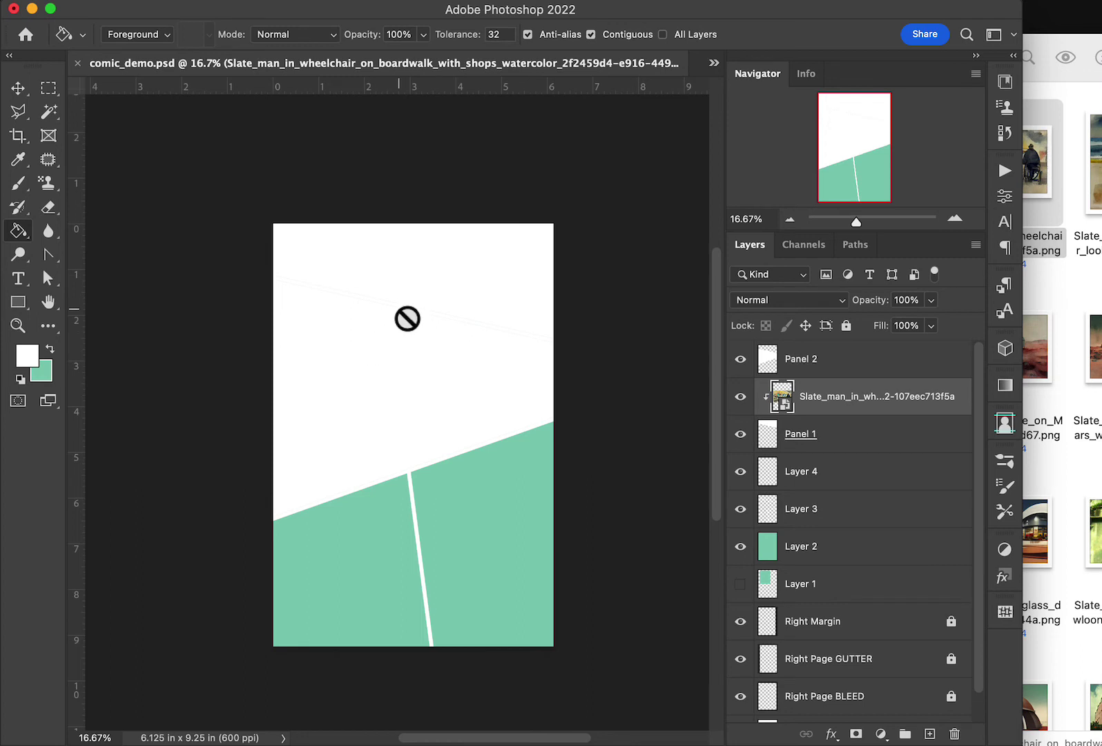
- Move the wheelchair watercolor up and free-transform it until it covers the top panel
{"action": "key", "text": "v"}
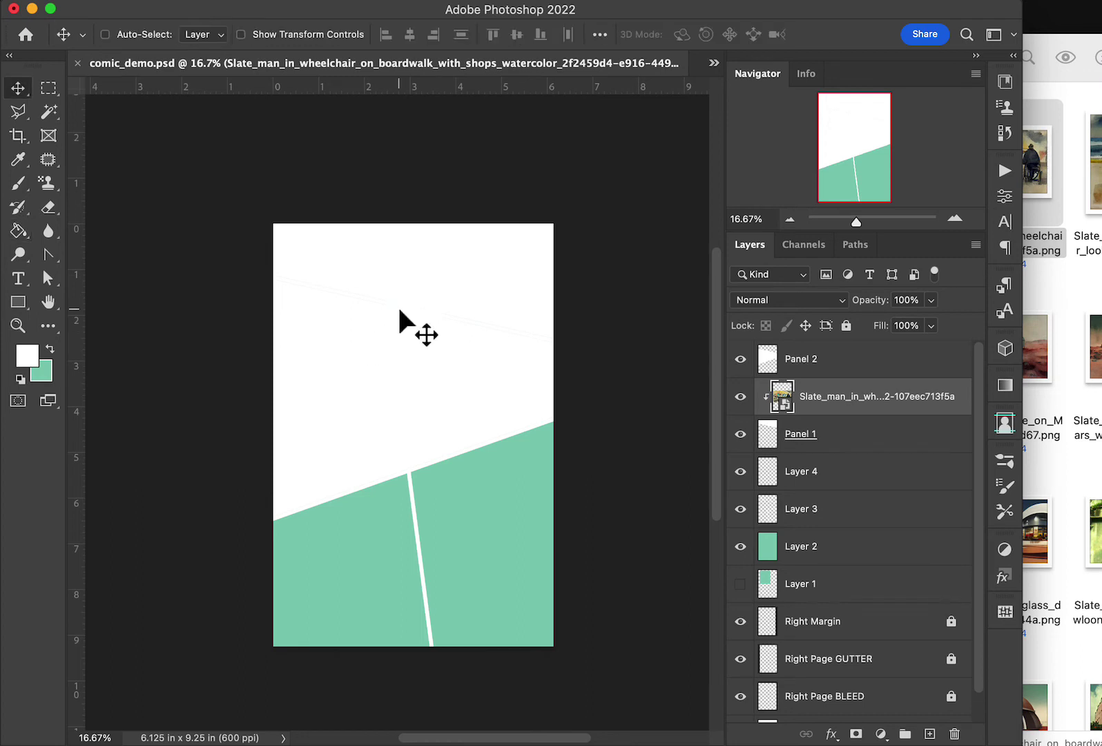
{"action": "left_click_drag", "start_coordinate": [489, 448], "coordinate": [490, 285]}
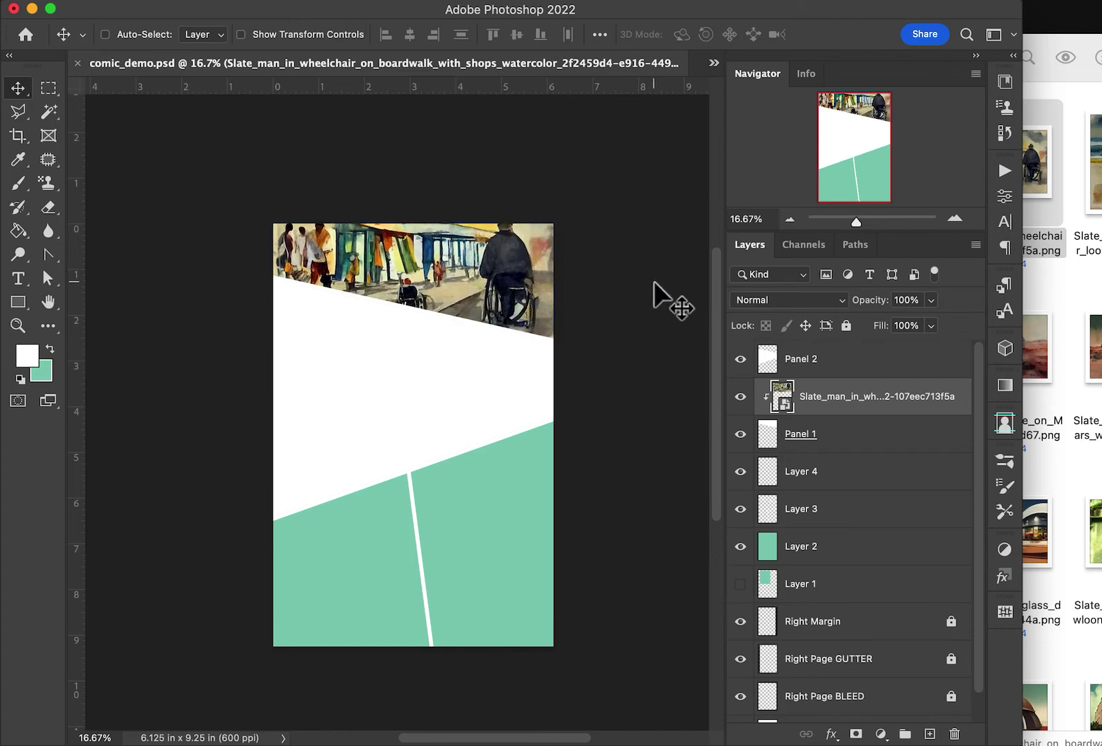
{"action": "key", "text": "super"}
{"action": "key", "text": "super+t"}
{"action": "left_click_drag", "start_coordinate": [555, 178], "coordinate": [498, 210]}
{"action": "left_click_drag", "start_coordinate": [443, 313], "coordinate": [508, 303]}
{"action": "left_click_drag", "start_coordinate": [337, 199], "coordinate": [270, 184]}
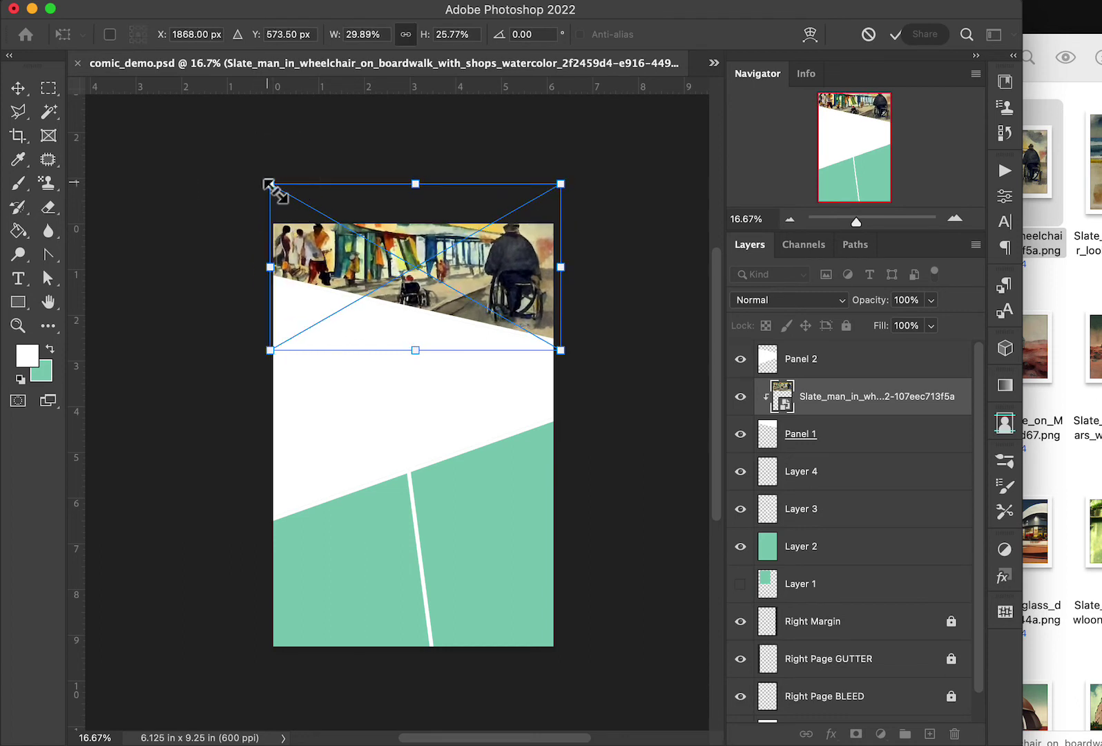
{"action": "key", "text": "Return"}
- With Panel 2 selected, drag the Slate_greenhouse_on_Mars PNG from Downloads onto the comic page
{"action": "left_click", "coordinate": [777, 370]}
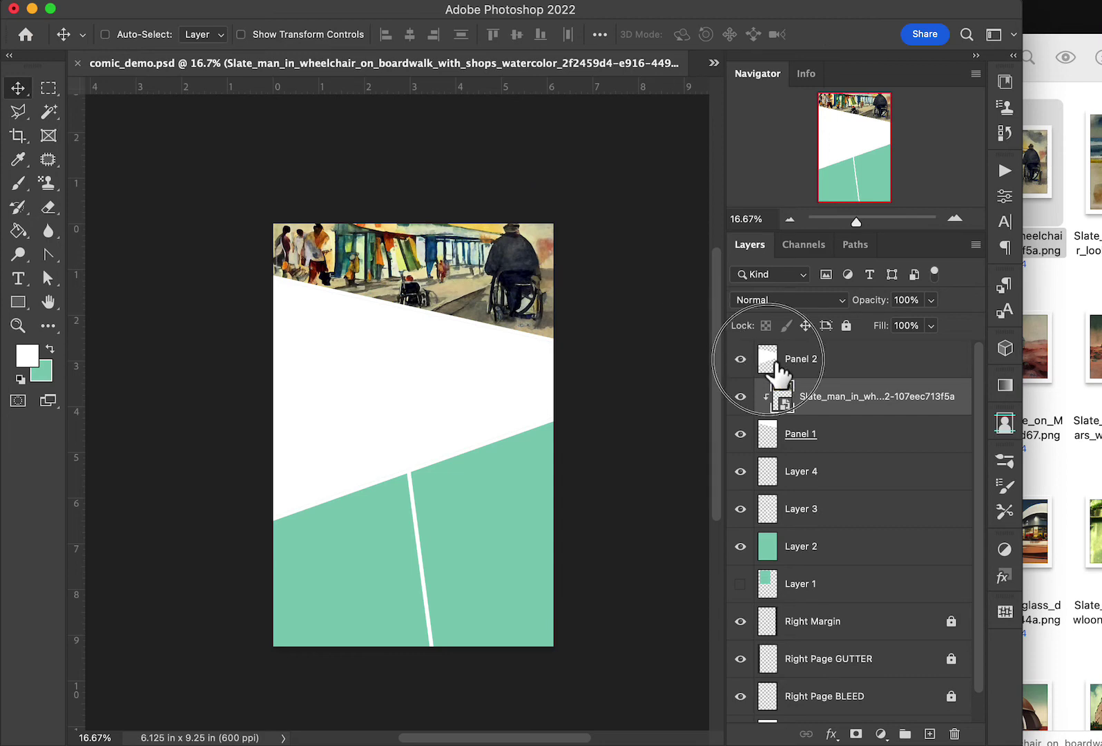
{"action": "left_click", "coordinate": [1087, 313]}
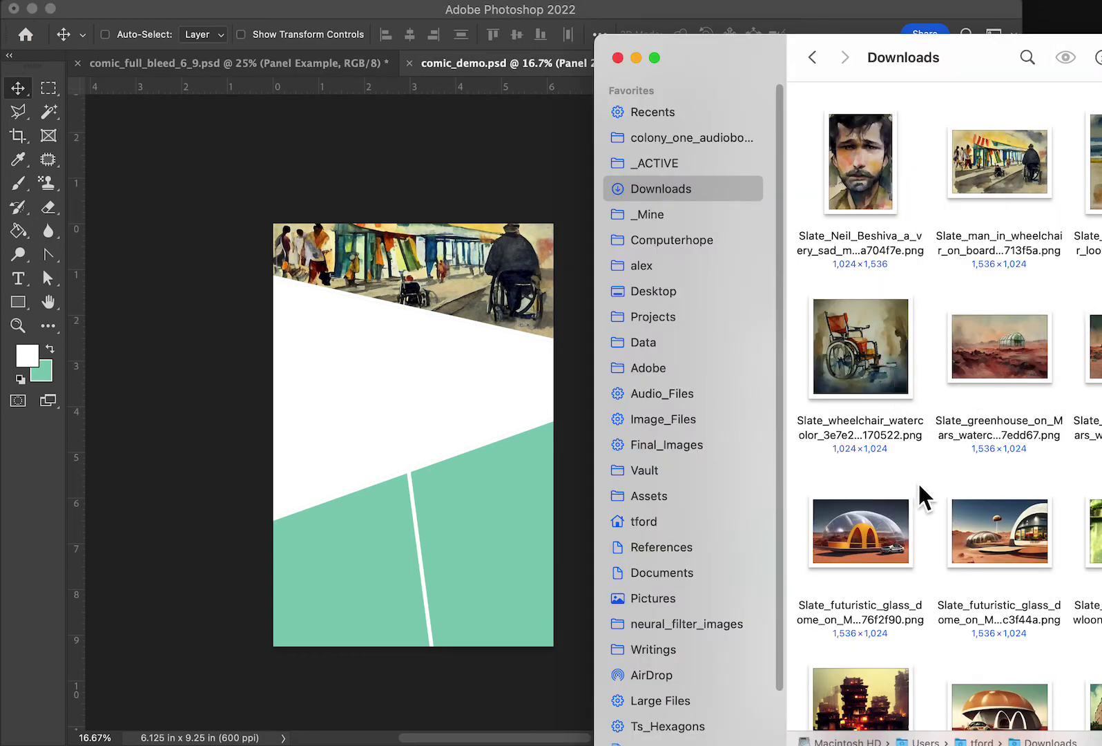
{"action": "left_click", "coordinate": [1018, 351]}
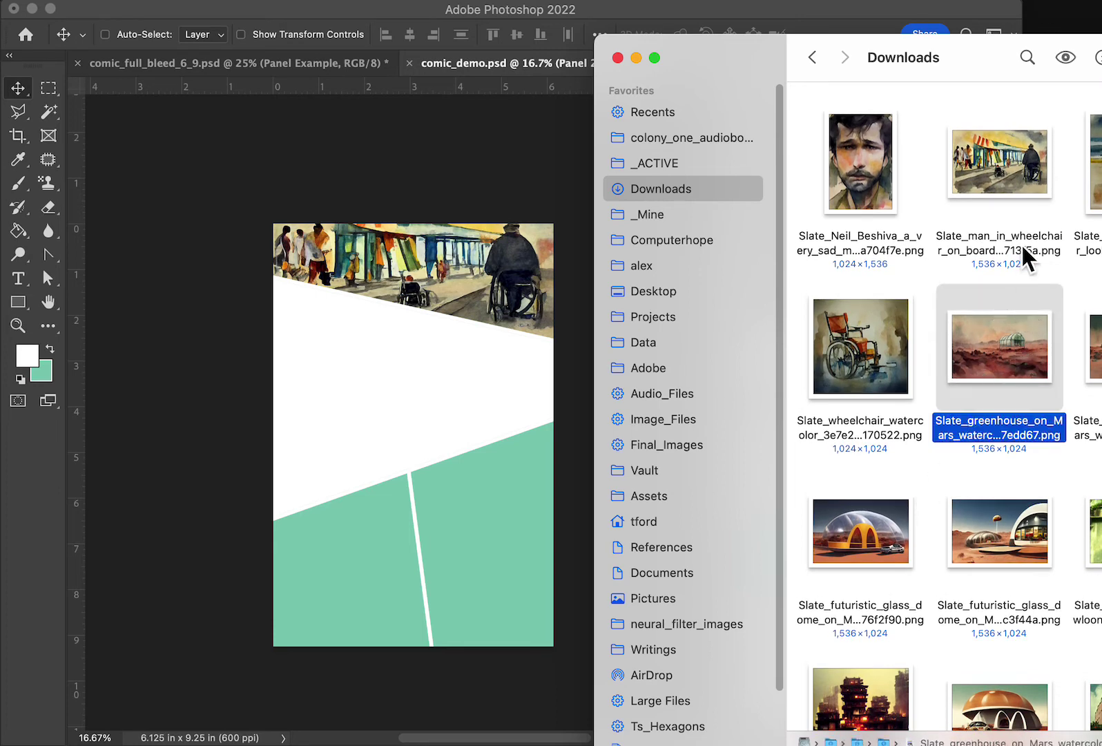
{"action": "left_click", "coordinate": [1023, 177]}
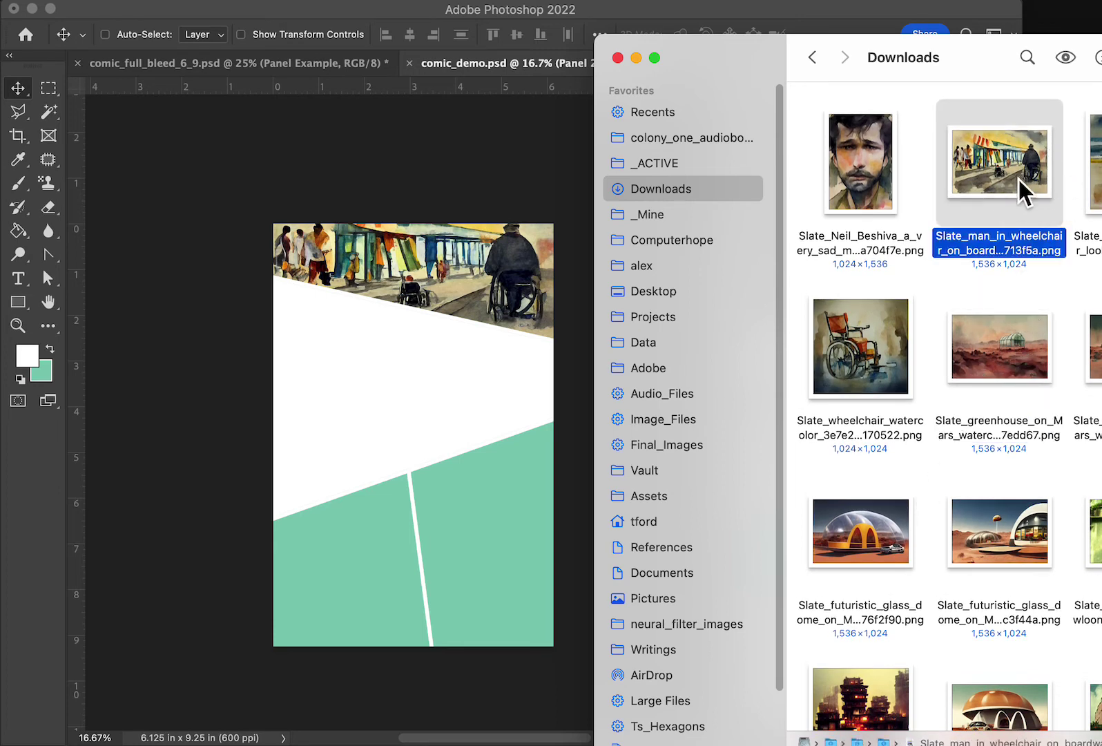
{"action": "left_click", "coordinate": [880, 178]}
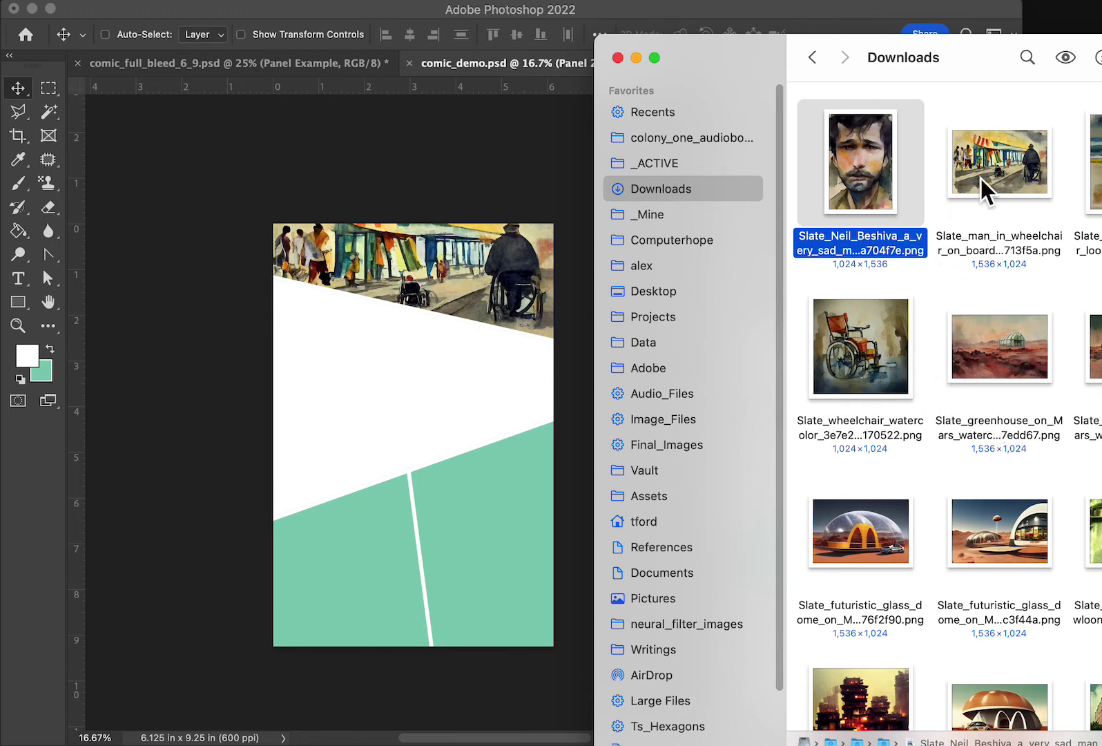
{"action": "left_click", "coordinate": [998, 356]}
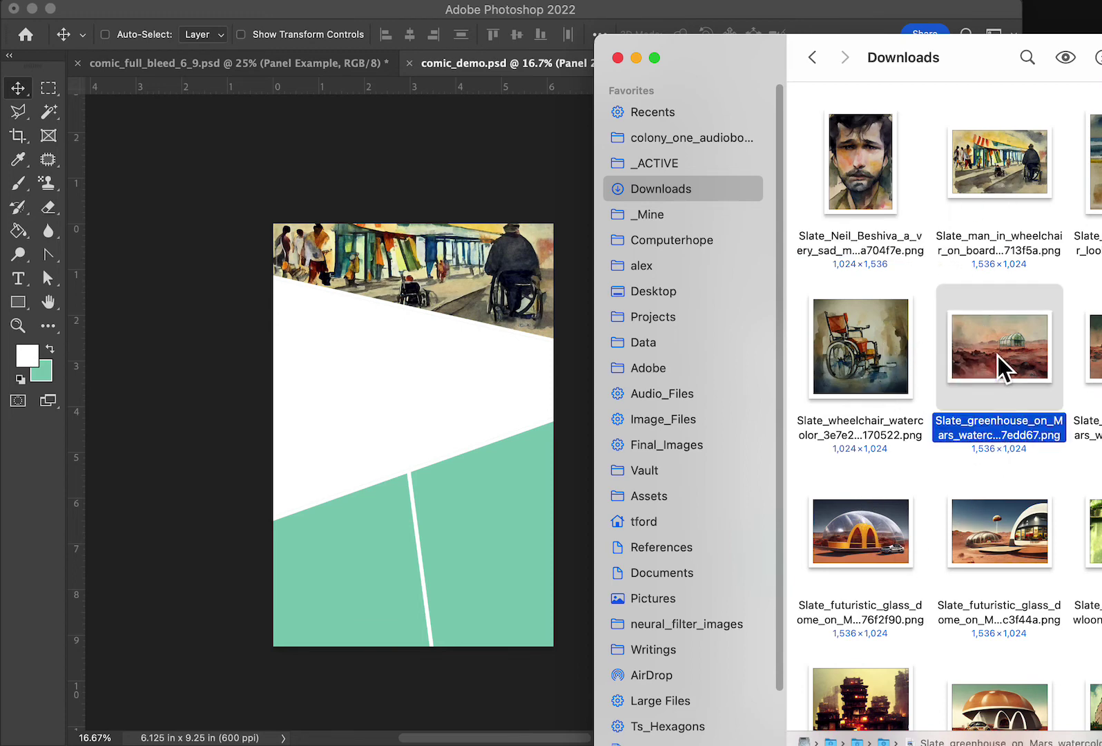
{"action": "left_click_drag", "start_coordinate": [1019, 356], "coordinate": [388, 365]}
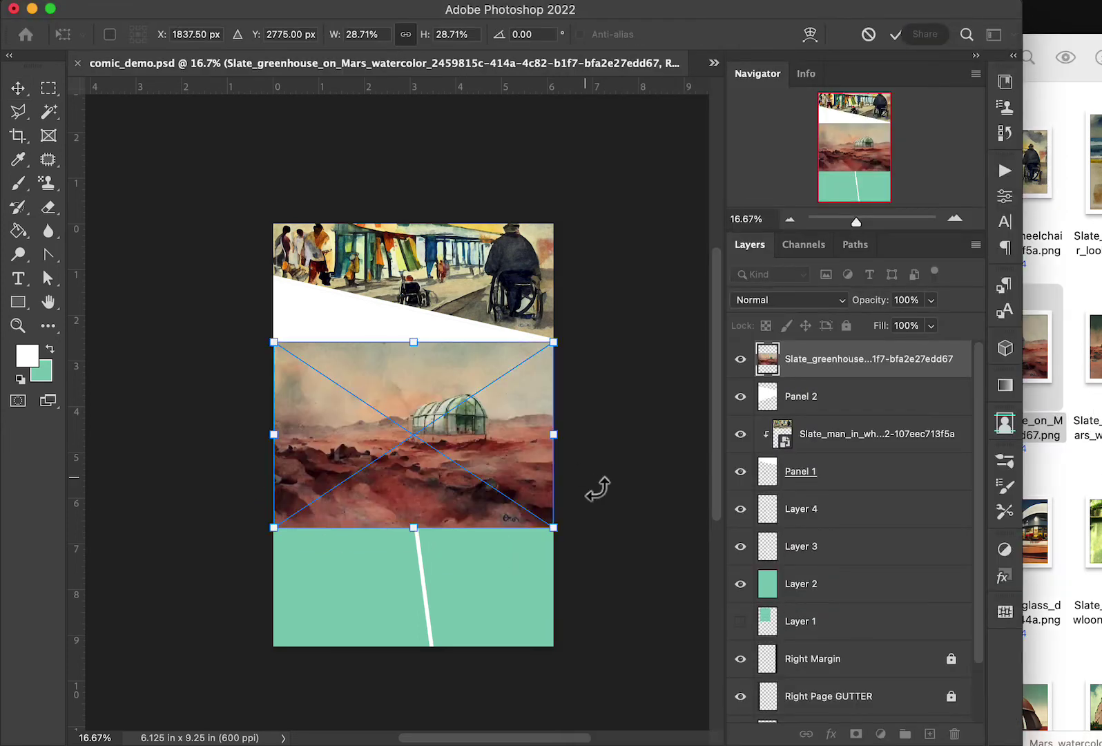
- Commit the greenhouse image, clip it to Panel 2, and move it into that panel
{"action": "key", "text": "Return"}
{"action": "left_click_drag", "start_coordinate": [490, 445], "coordinate": [468, 367]}
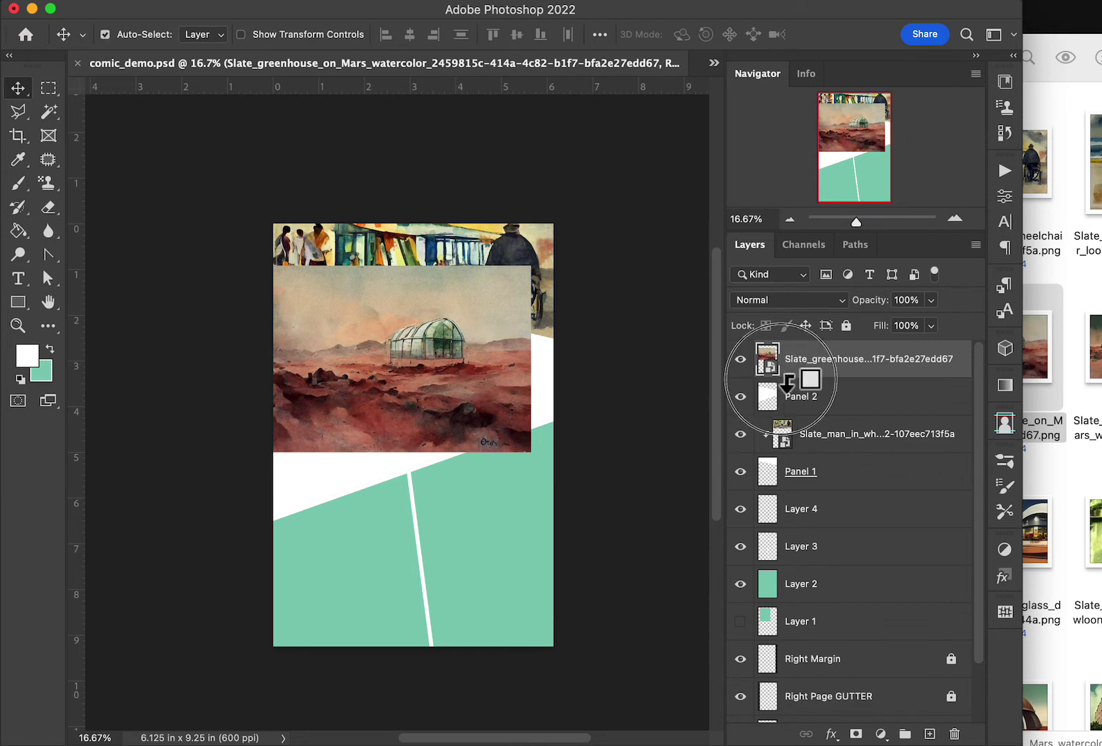
{"action": "left_click", "coordinate": [779, 372], "text": "alt"}
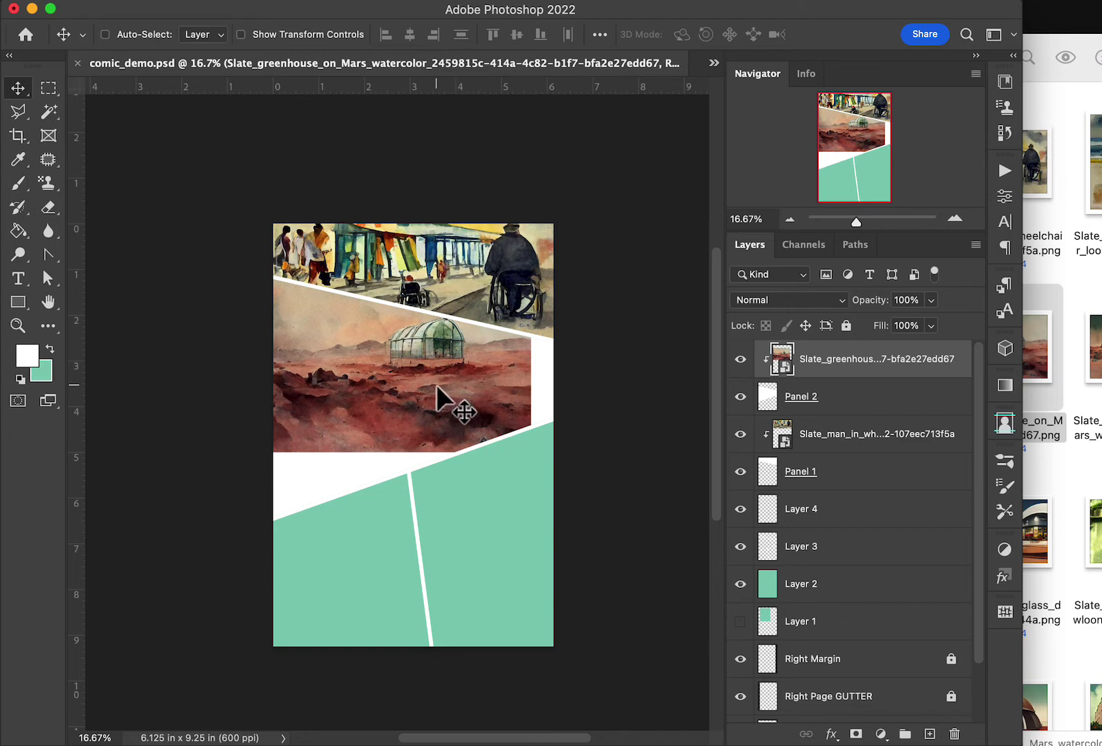
{"action": "left_click_drag", "start_coordinate": [437, 384], "coordinate": [440, 412]}
- Enlarge and stretch the greenhouse image to fill the middle diagonal panel
{"action": "key", "text": "ctrl+t"}
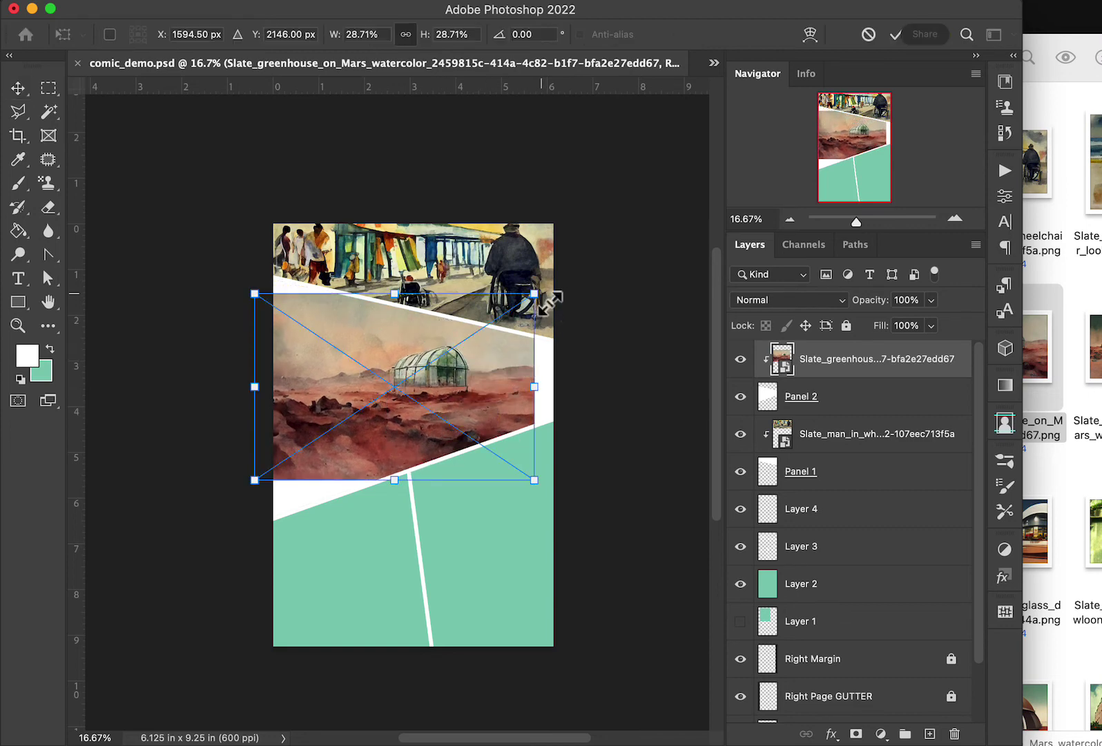
{"action": "left_click_drag", "start_coordinate": [551, 301], "coordinate": [626, 277]}
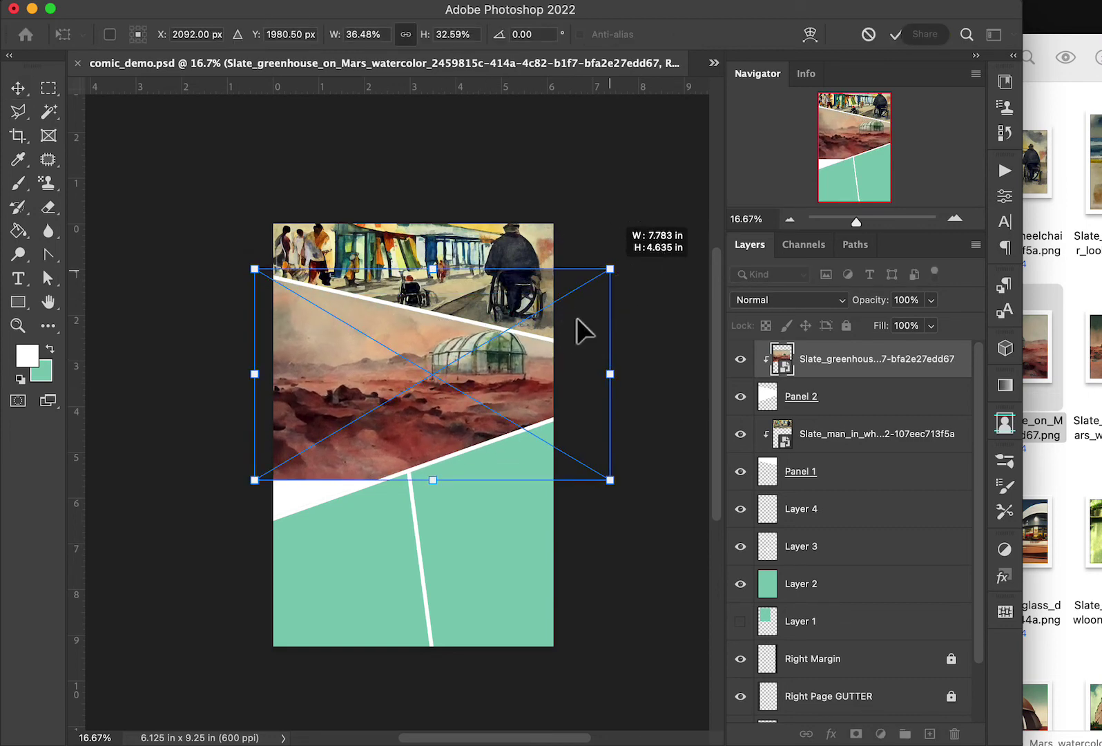
{"action": "left_click_drag", "start_coordinate": [502, 378], "coordinate": [453, 419]}
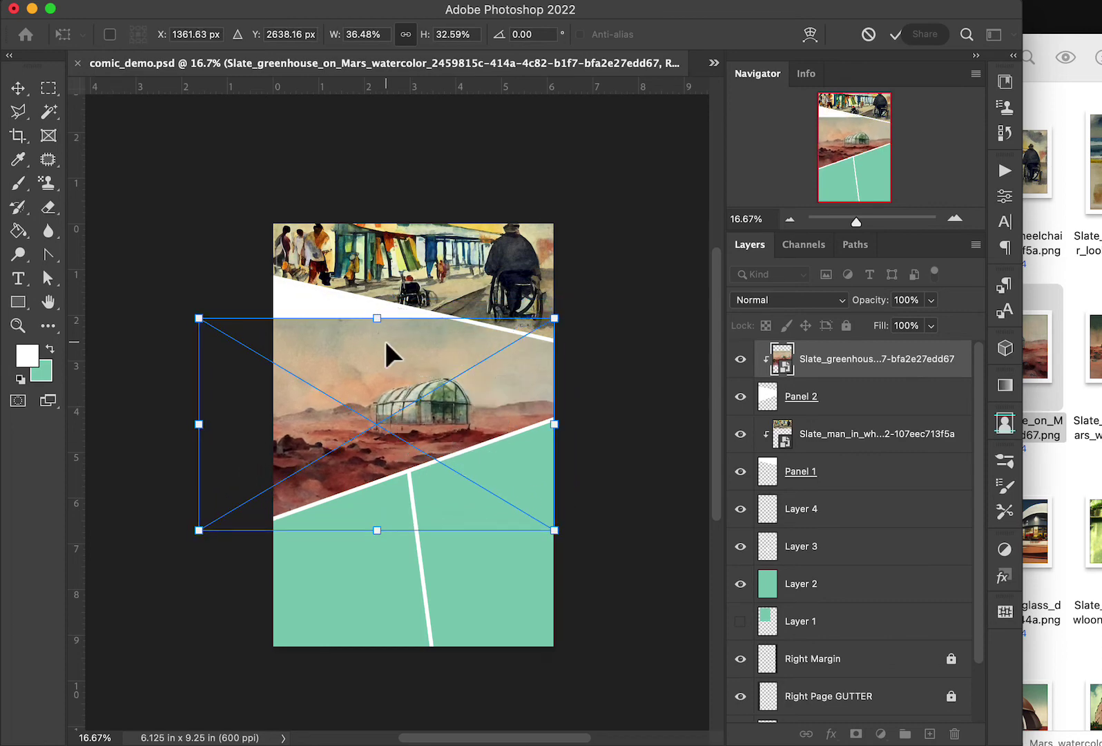
{"action": "left_click_drag", "start_coordinate": [386, 327], "coordinate": [379, 260]}
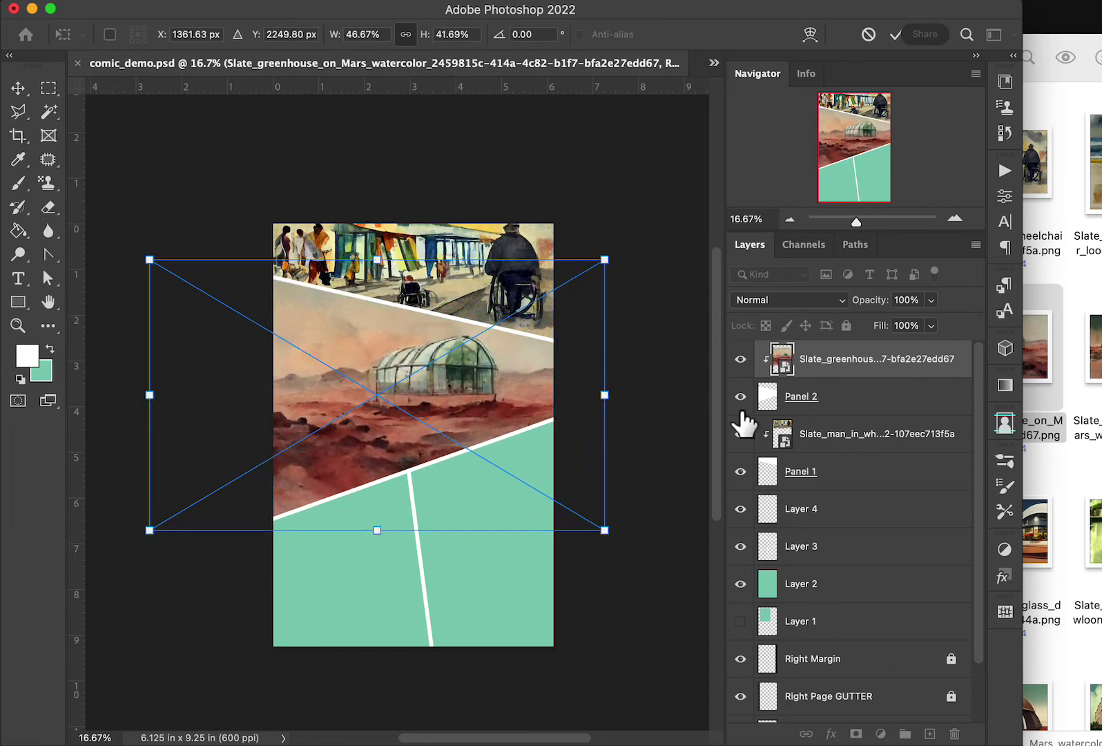
{"action": "key", "text": "Return"}
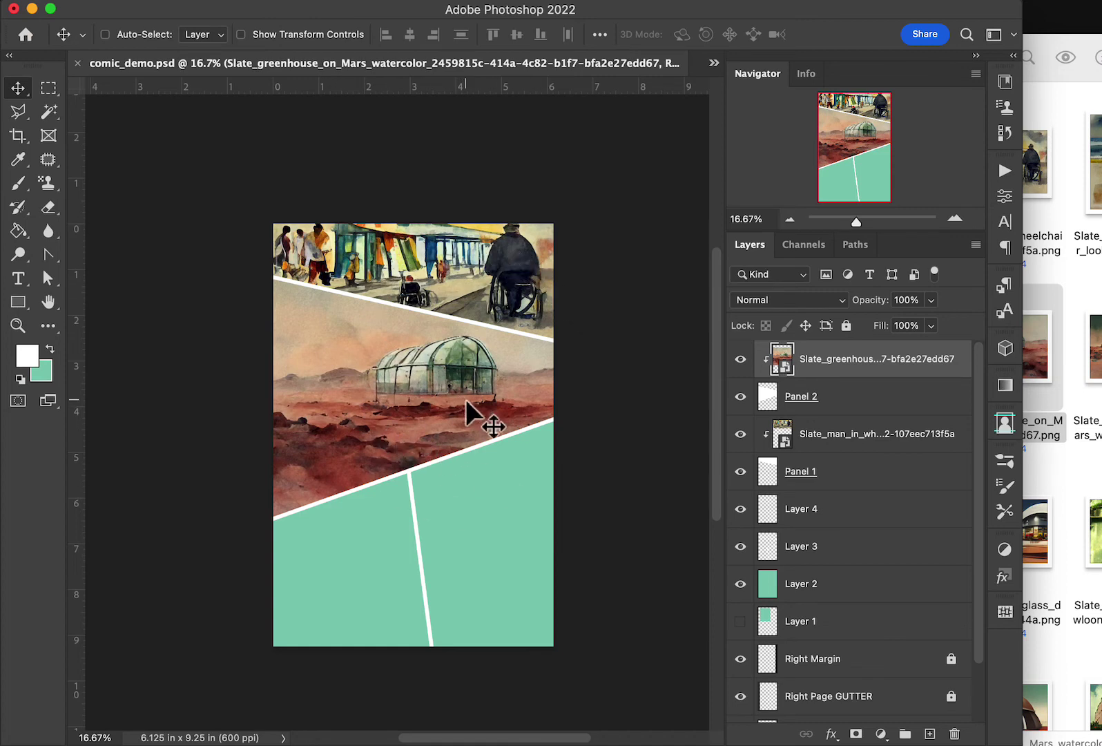
- Make the green Layer 1 rectangle visible and move it to the top of the layer stack
{"action": "double_click", "coordinate": [770, 633]}
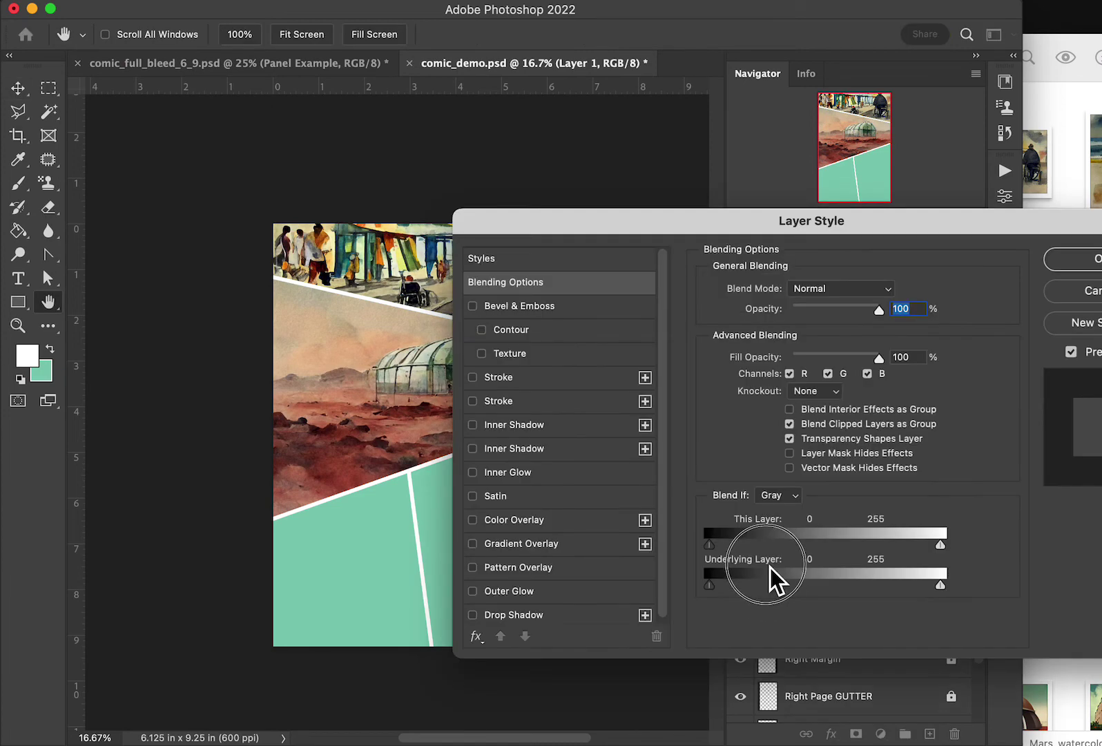
{"action": "left_click", "coordinate": [1083, 290]}
{"action": "left_click", "coordinate": [768, 634]}
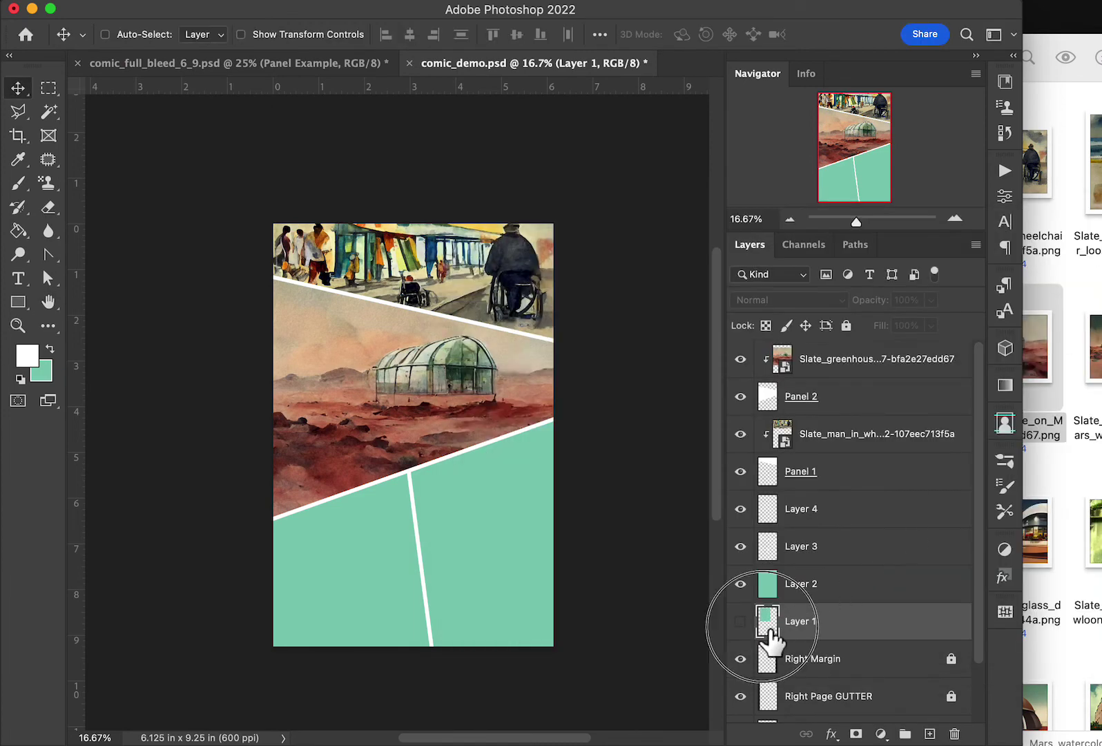
{"action": "left_click", "coordinate": [743, 624]}
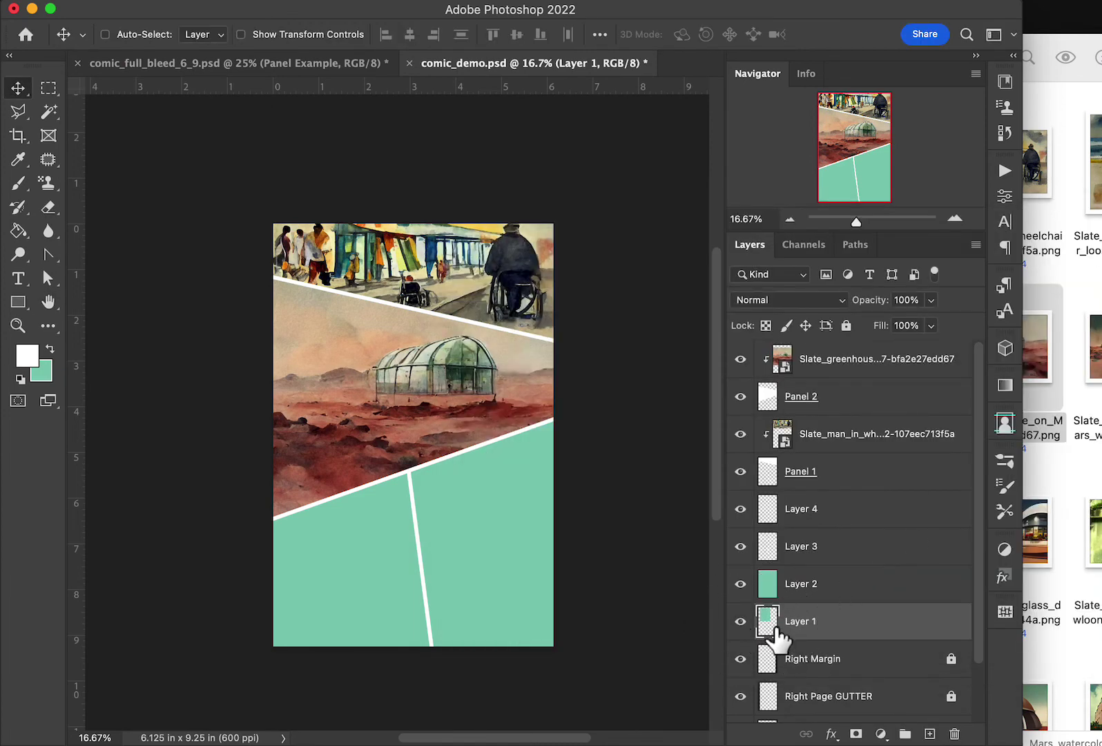
{"action": "left_click_drag", "start_coordinate": [777, 639], "coordinate": [772, 360]}
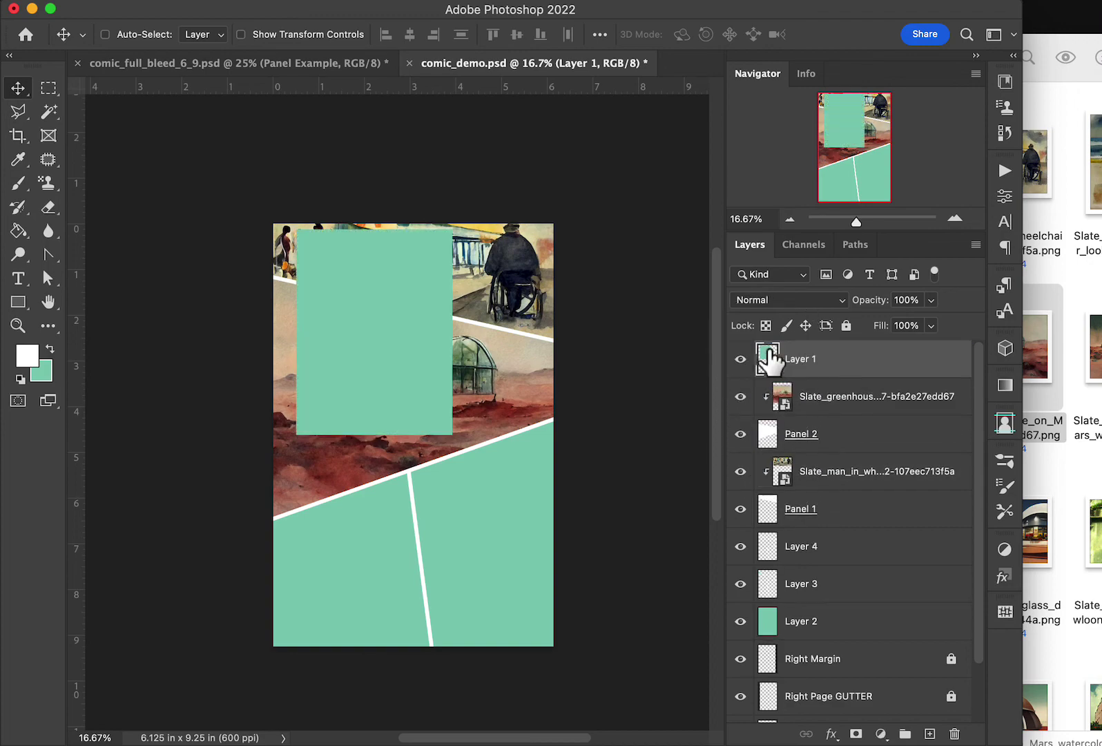
- Preview the sad man portrait in Downloads and drag it onto the comic page
{"action": "left_click", "coordinate": [1089, 295]}
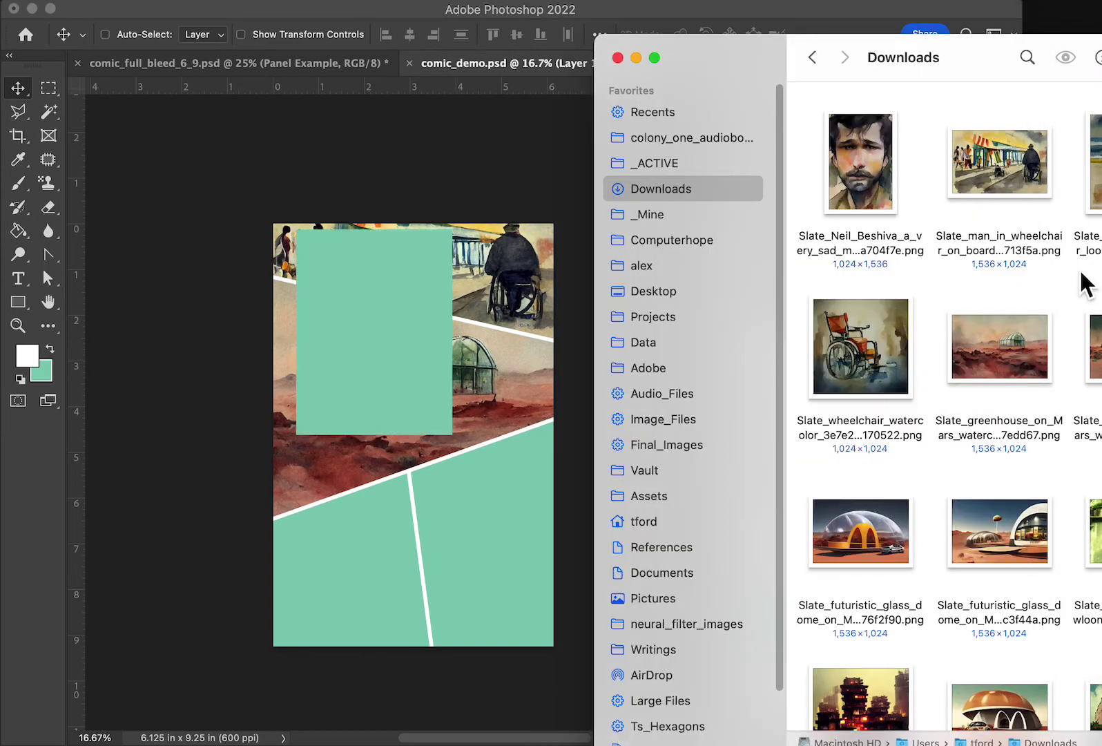
{"action": "right_click", "coordinate": [872, 143]}
{"action": "left_click", "coordinate": [830, 152]}
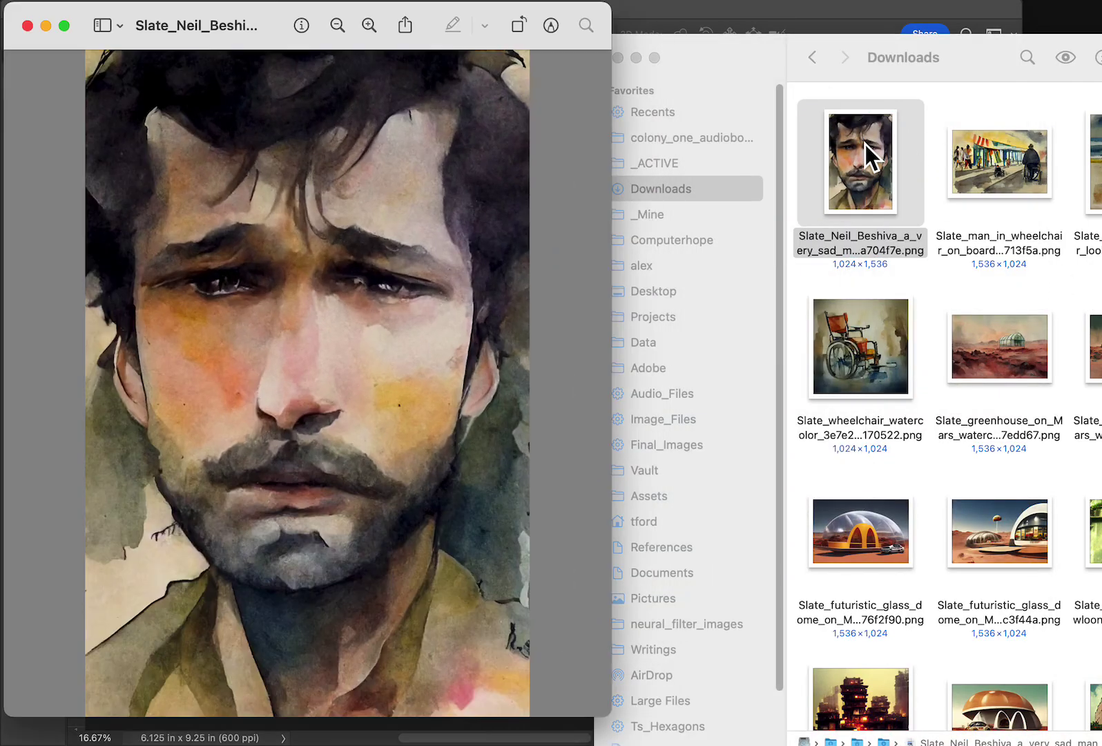
{"action": "key", "text": "super+w"}
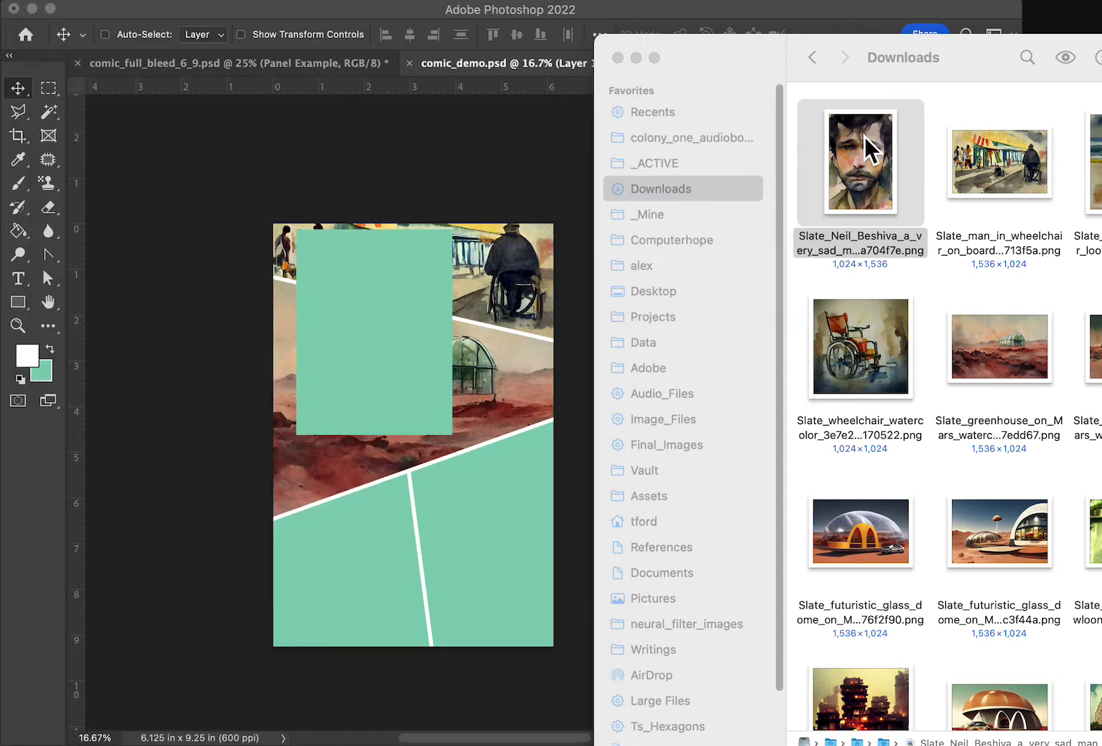
{"action": "left_click_drag", "start_coordinate": [865, 136], "coordinate": [394, 225]}
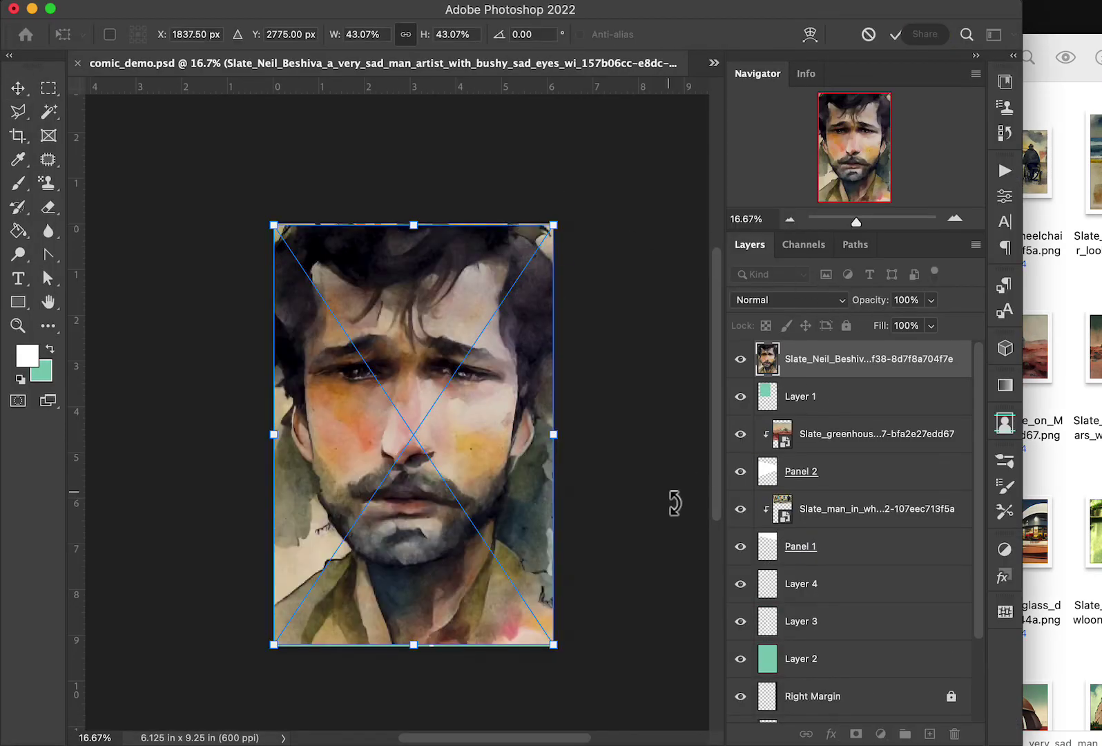
- Commit the portrait, clip it to Layer 1's green rectangle, and move it up
{"action": "key", "text": "Return"}
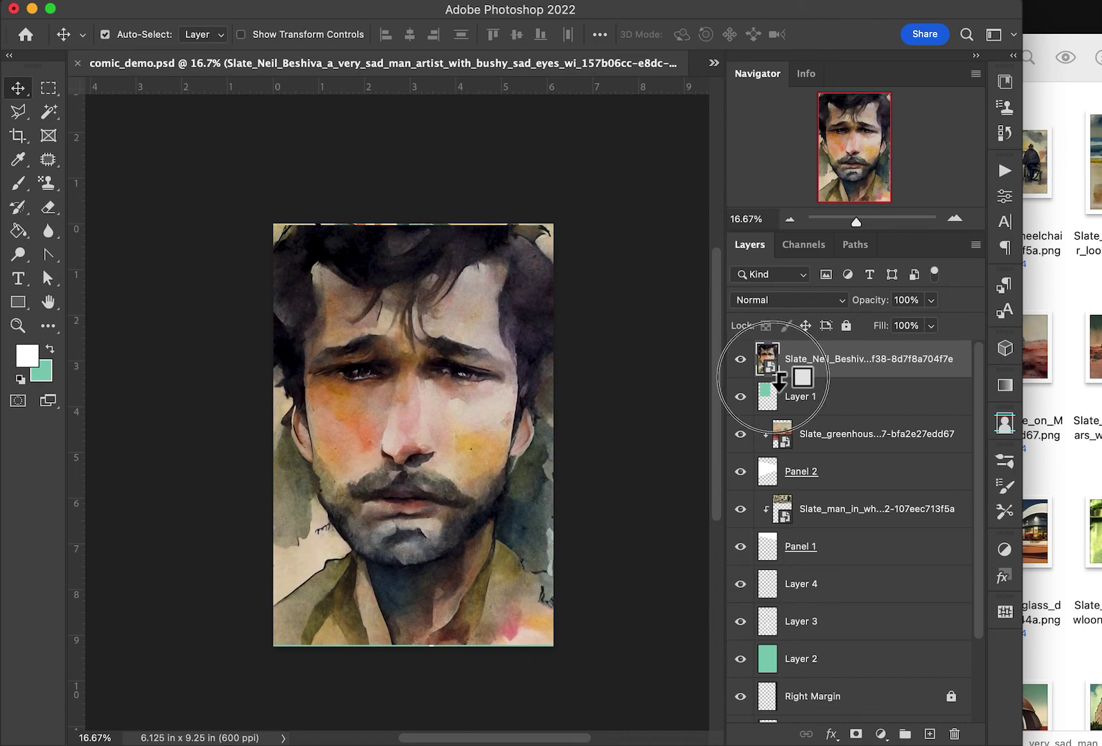
{"action": "left_click", "coordinate": [772, 378], "text": "alt"}
{"action": "left_click_drag", "start_coordinate": [399, 387], "coordinate": [375, 330]}
- Shrink and reposition the portrait so his face fits the top-left rectangle
{"action": "key", "text": "ctrl+t"}
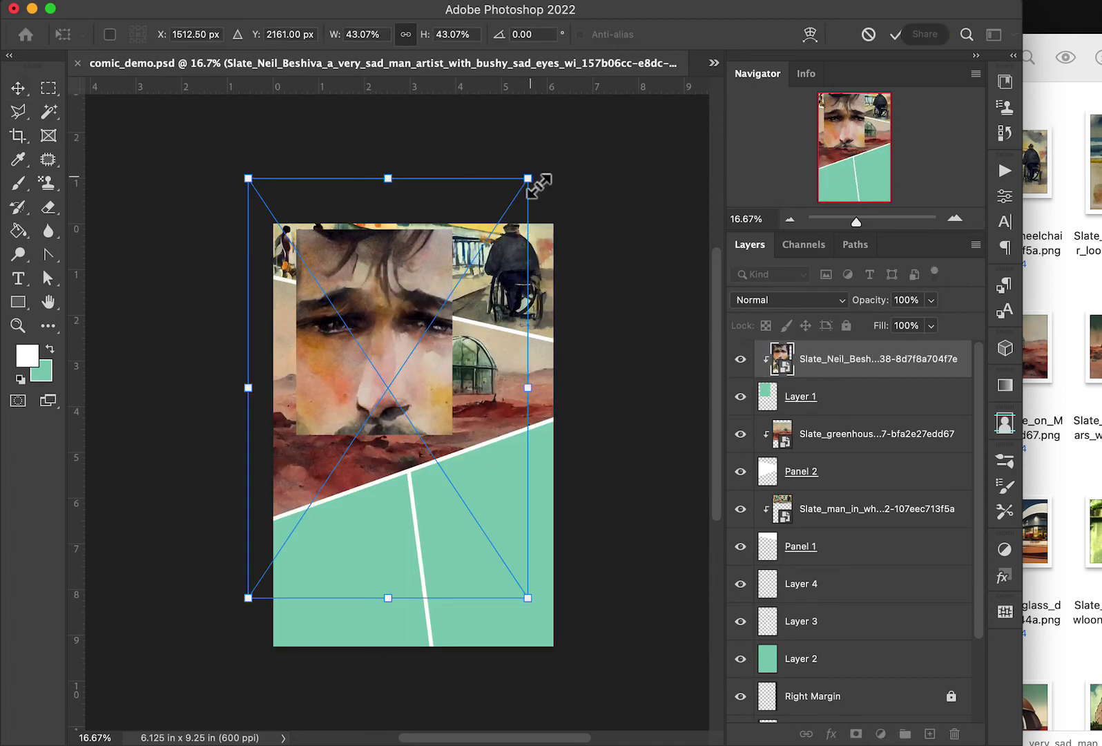
{"action": "left_click_drag", "start_coordinate": [538, 185], "coordinate": [466, 284]}
{"action": "left_click_drag", "start_coordinate": [380, 348], "coordinate": [401, 288]}
{"action": "left_click_drag", "start_coordinate": [482, 504], "coordinate": [438, 457]}
{"action": "mouse_move", "coordinate": [426, 401]}
{"action": "left_mouse_down"}
{"action": "mouse_move", "coordinate": [455, 406]}
{"action": "mouse_move", "coordinate": [440, 407]}
{"action": "left_mouse_up"}
{"action": "key", "text": "Return"}
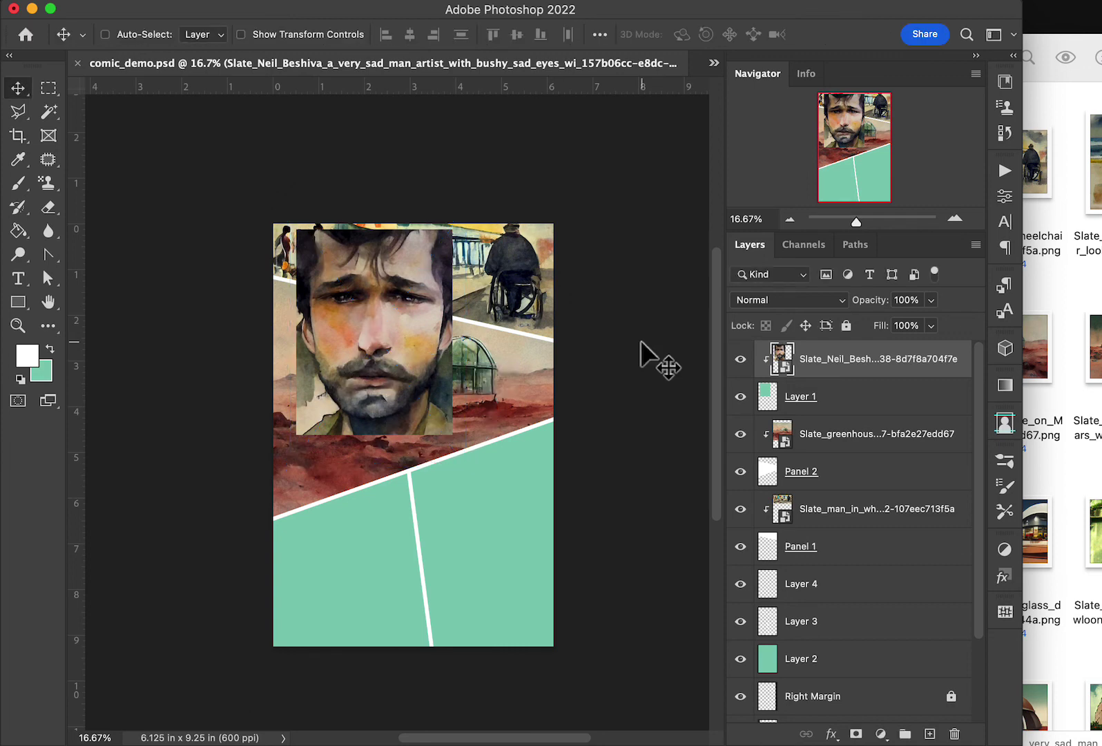